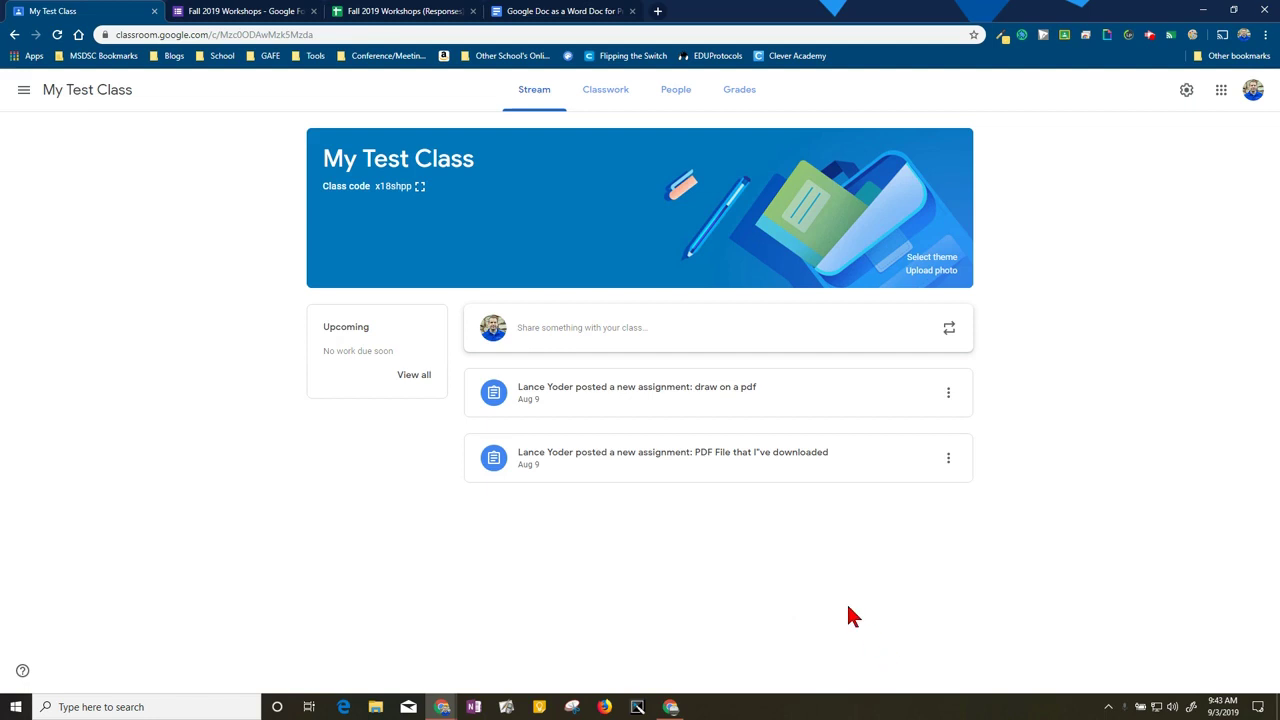
Check the tray's hidden apps, then start a new Report assignment from Classwork.
{"action": "left_click", "coordinate": [1108, 707]}
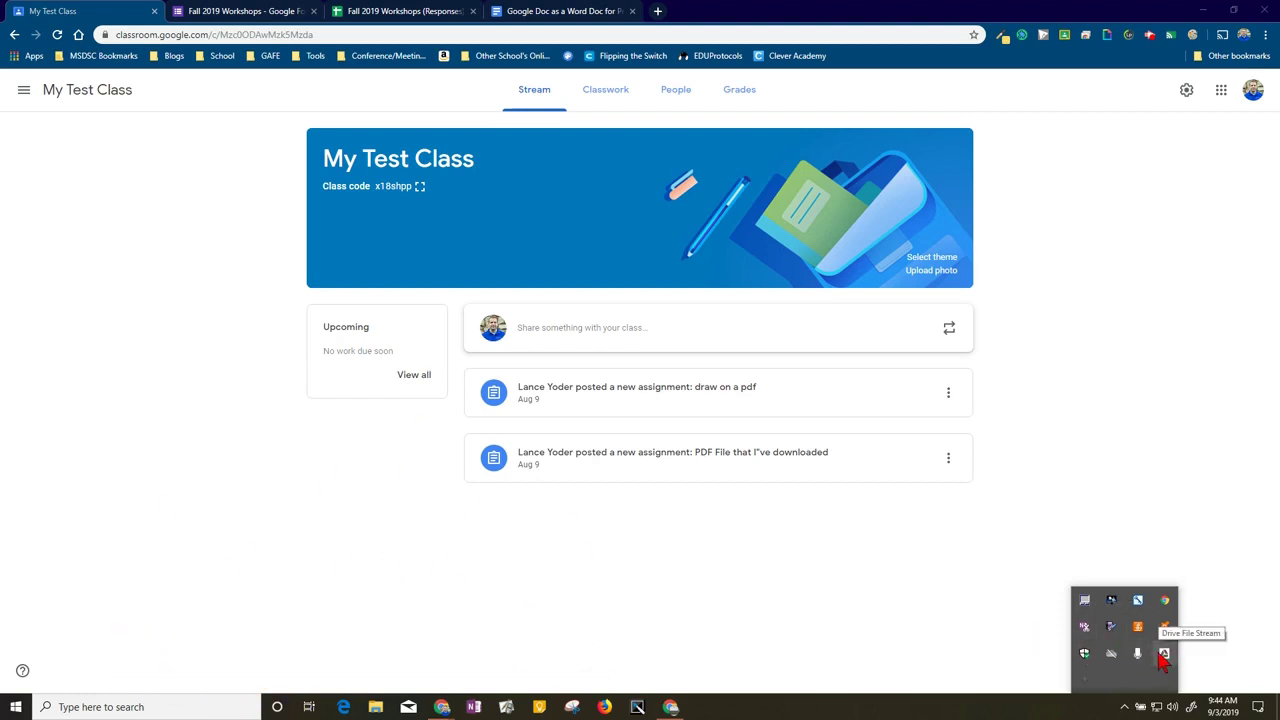
{"action": "left_click", "coordinate": [1011, 641]}
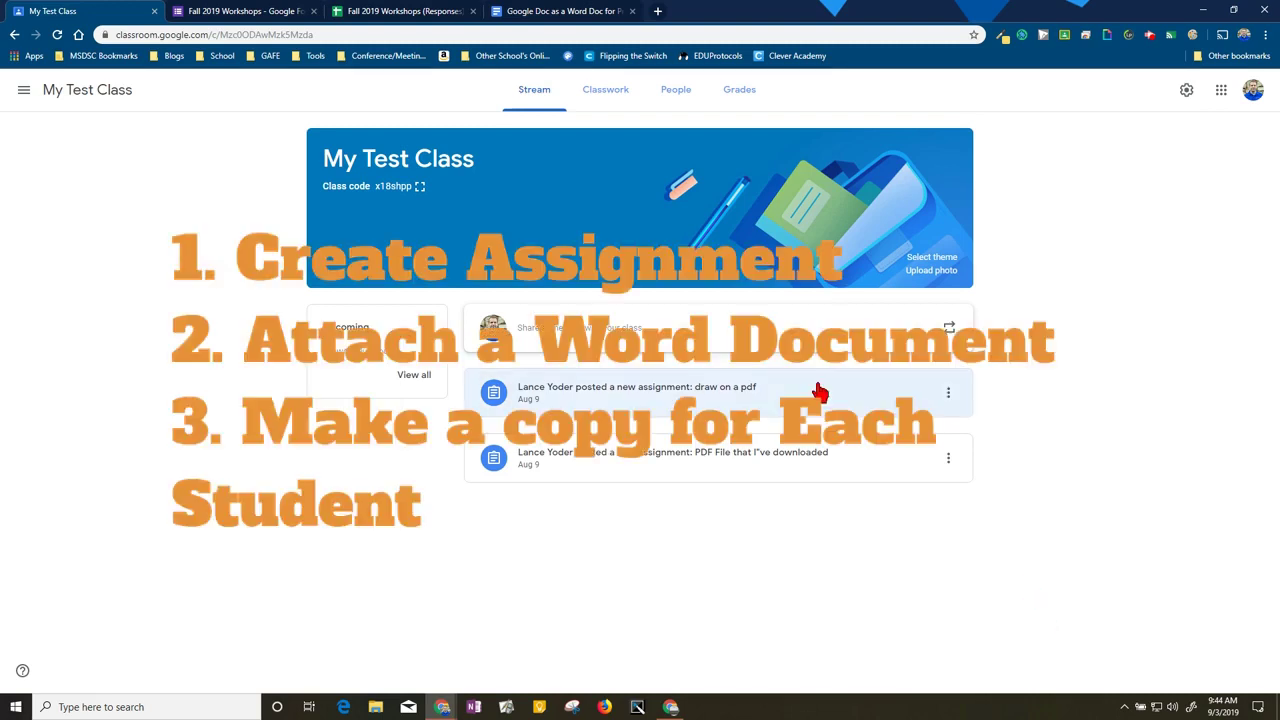
{"action": "left_click", "coordinate": [604, 94]}
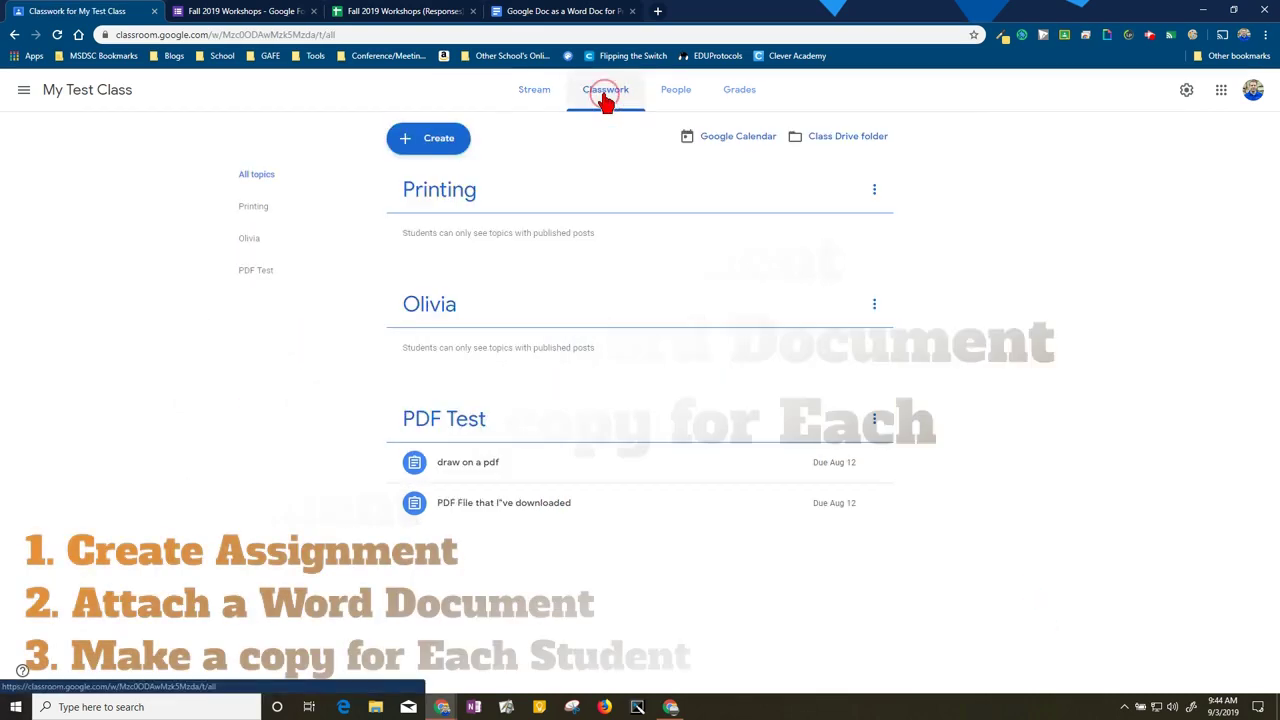
{"action": "left_click", "coordinate": [437, 146]}
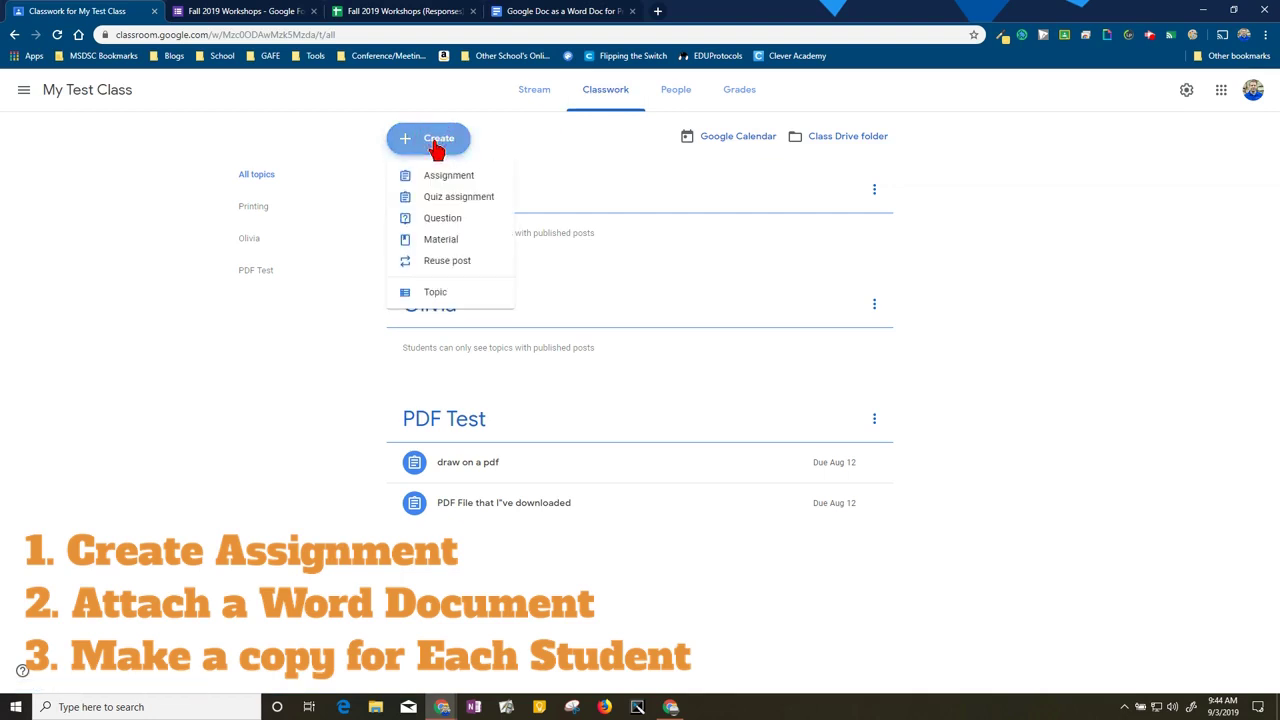
{"action": "left_click", "coordinate": [443, 176]}
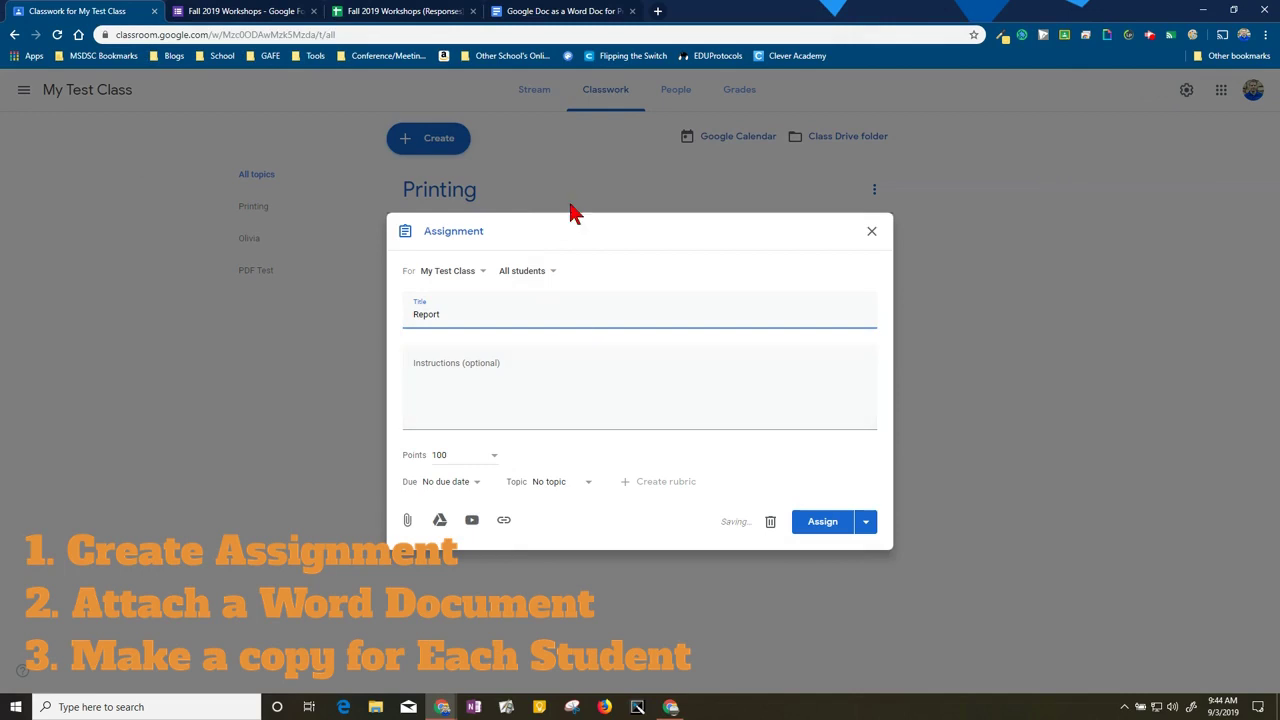
{"action": "left_click", "coordinate": [548, 11]}
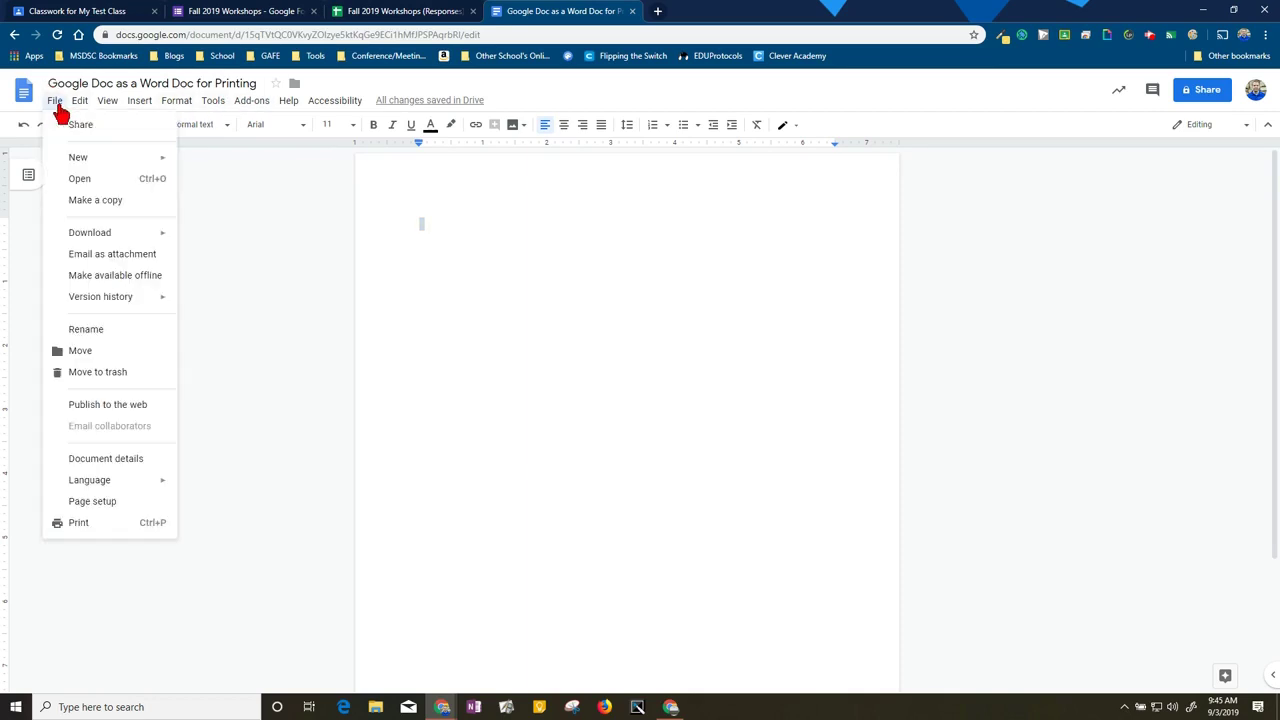
Download the blank printing document as a Microsoft Word (.docx) file.
{"action": "mouse_move", "coordinate": [90, 236]}
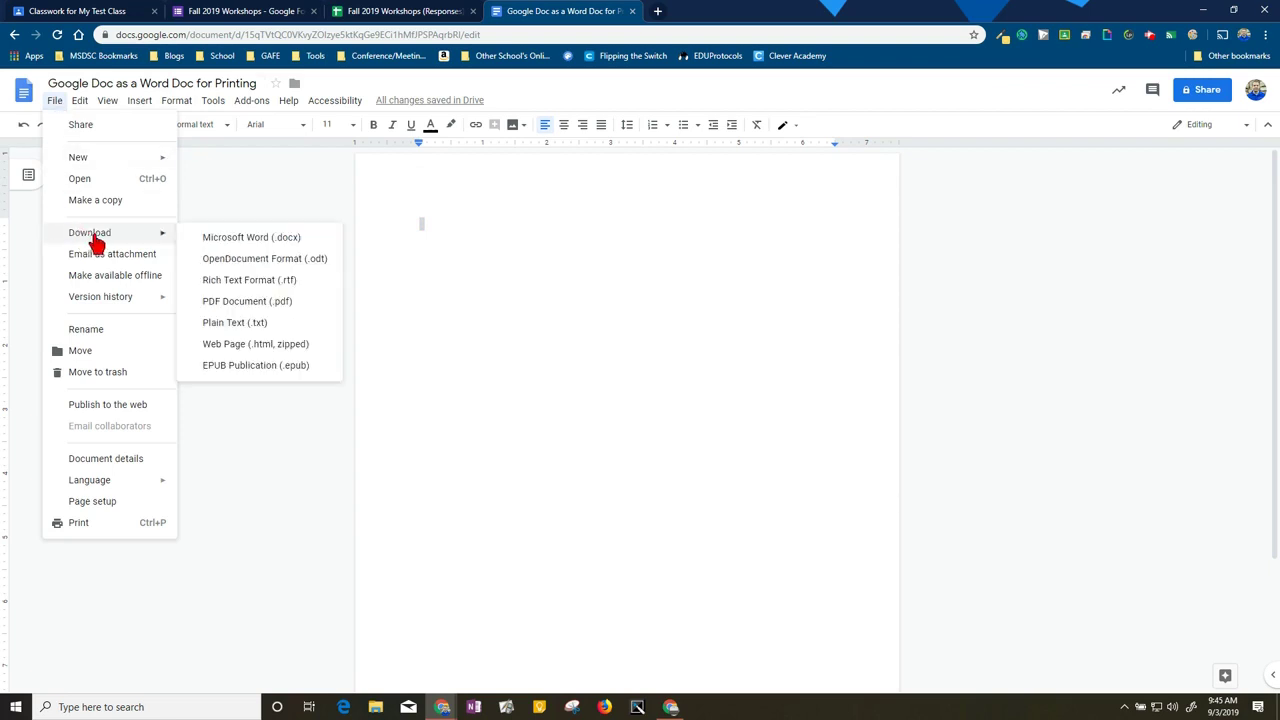
{"action": "left_click", "coordinate": [244, 238]}
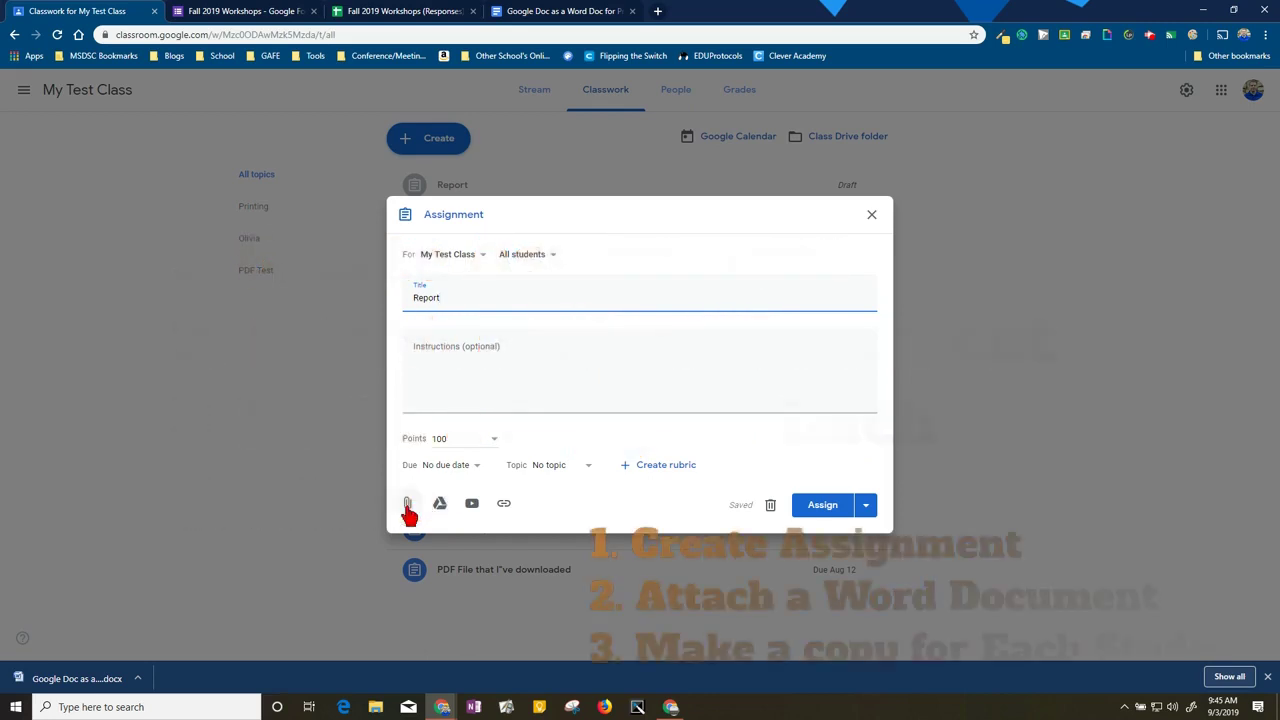
Upload the downloaded .docx to Report and set it to Make a copy for each student.
{"action": "left_click", "coordinate": [408, 508]}
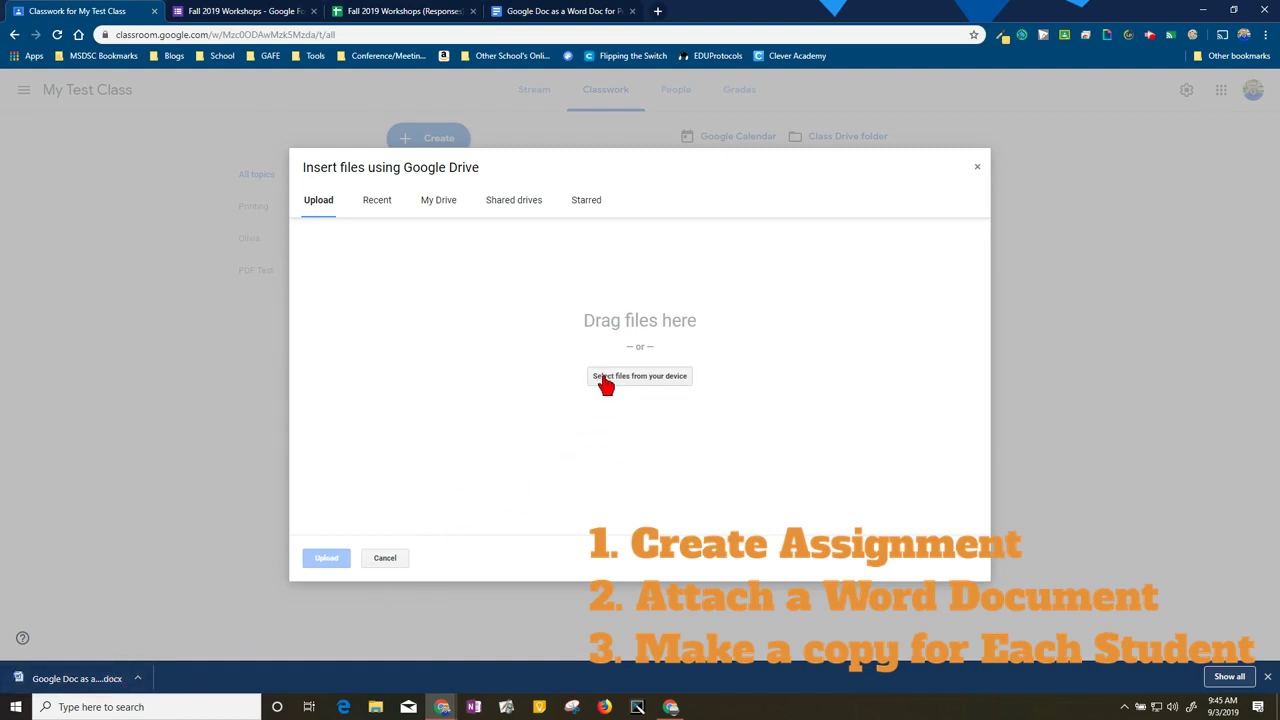
{"action": "left_click_drag", "start_coordinate": [60, 683], "coordinate": [587, 318]}
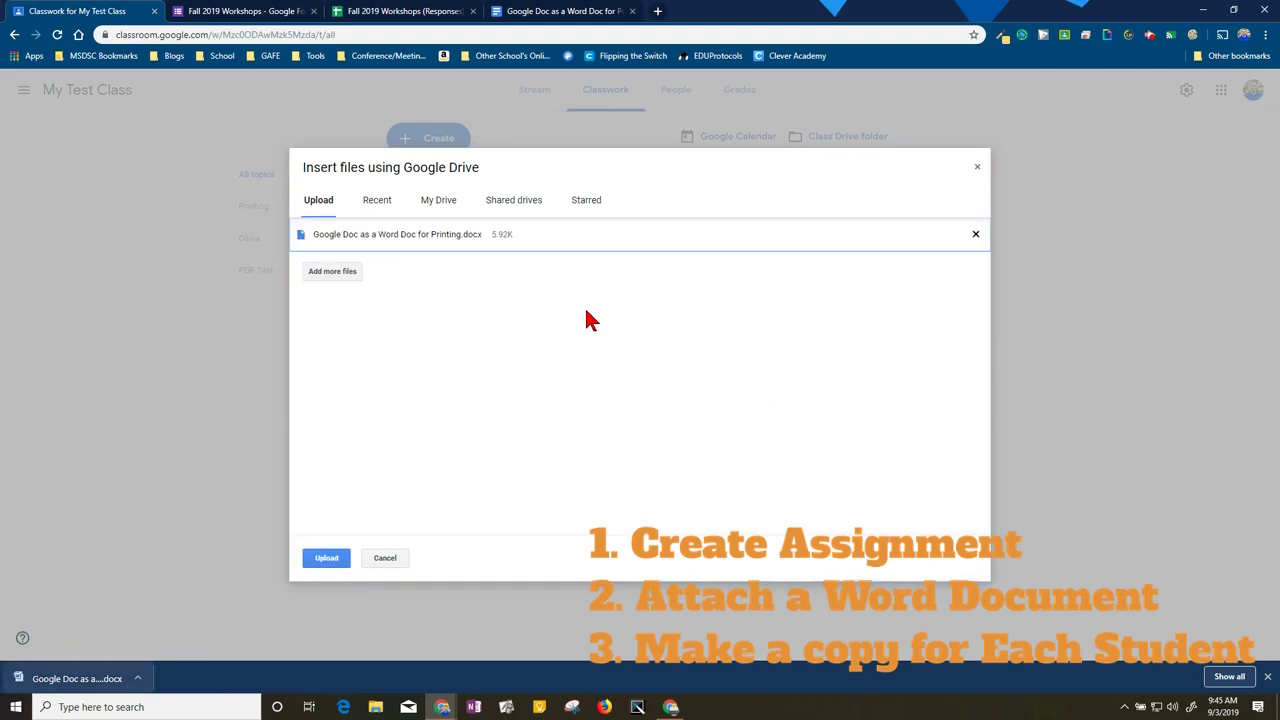
{"action": "left_click", "coordinate": [326, 557]}
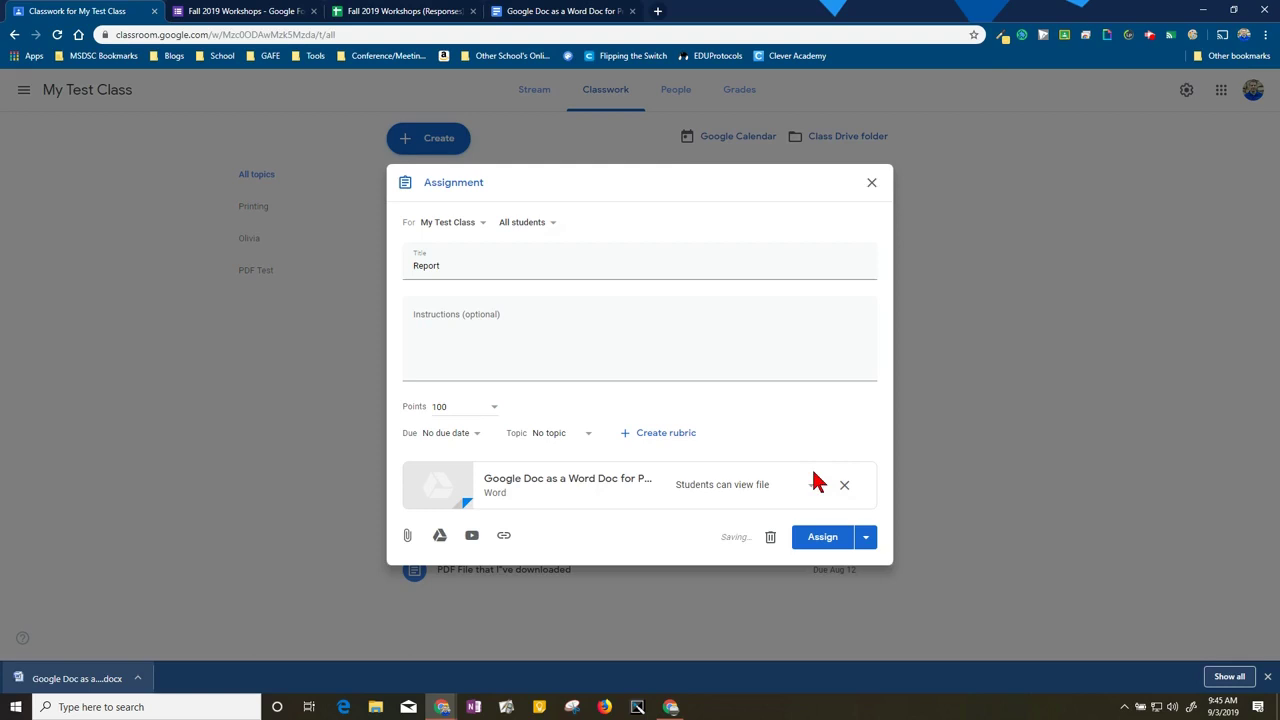
{"action": "left_click", "coordinate": [814, 485]}
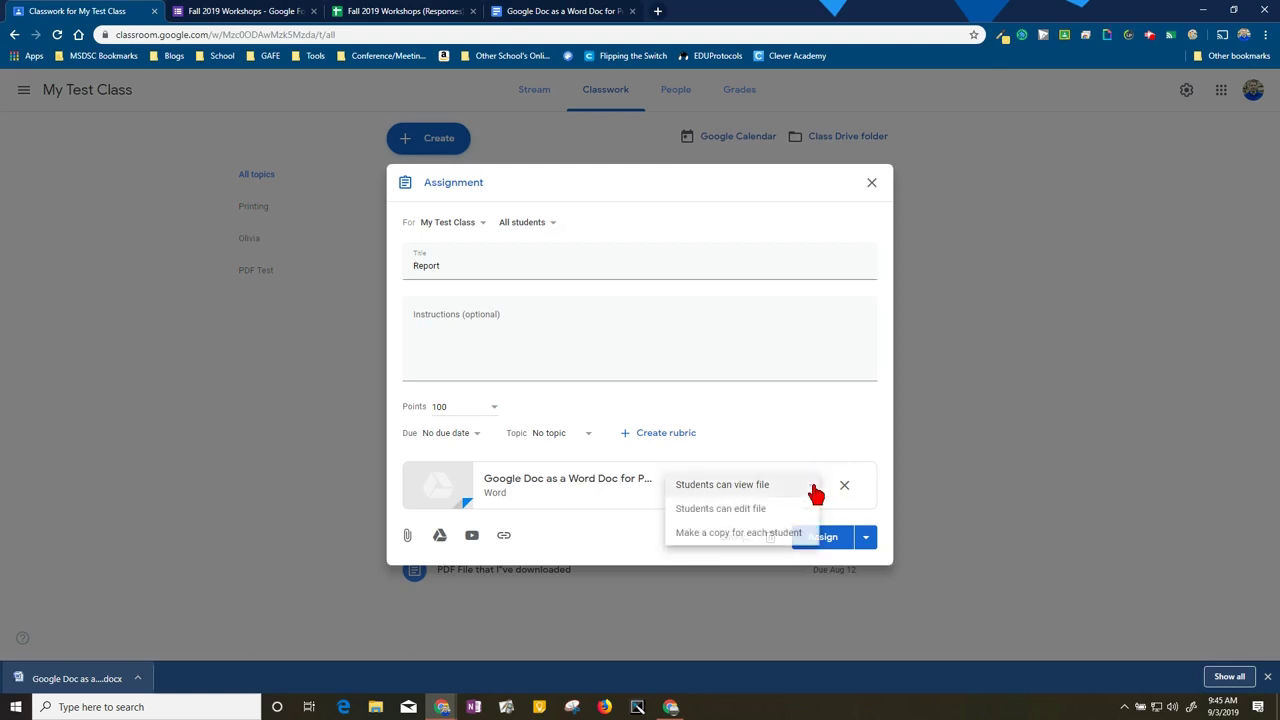
{"action": "left_click", "coordinate": [780, 535]}
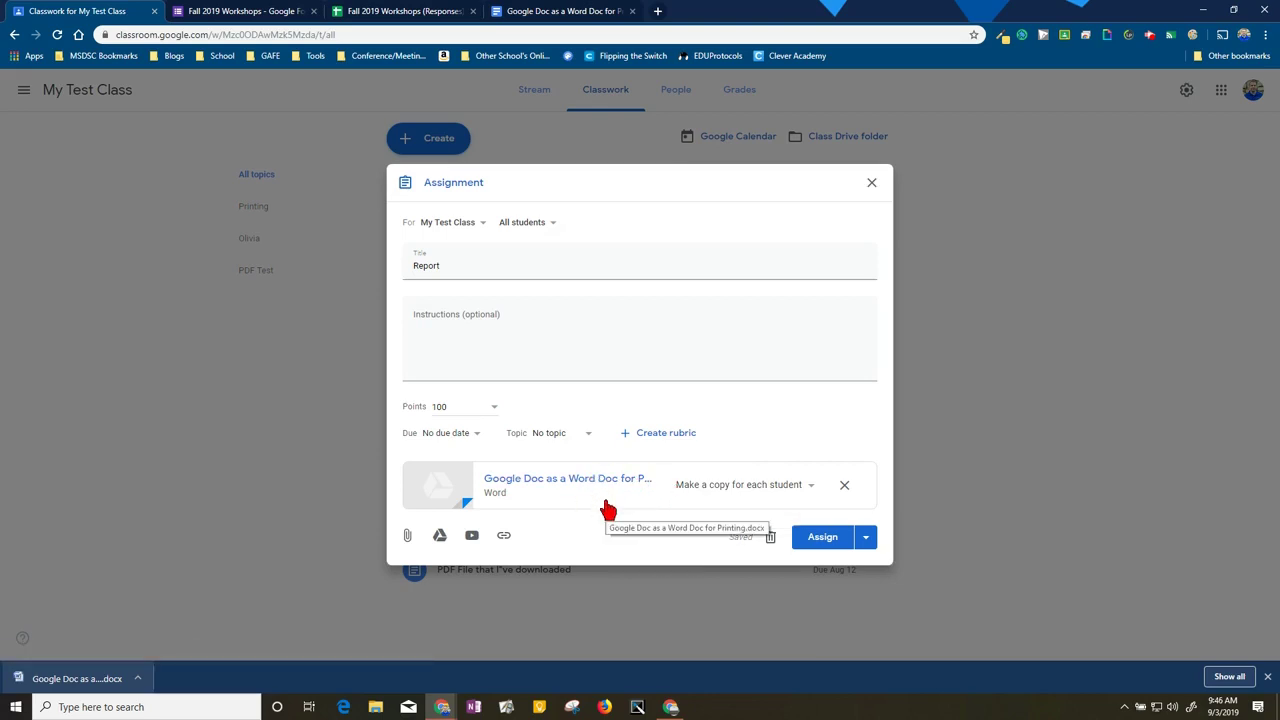
File Report under the Printing topic, set its due date to Sep 5, and assign it.
{"action": "left_click", "coordinate": [589, 440]}
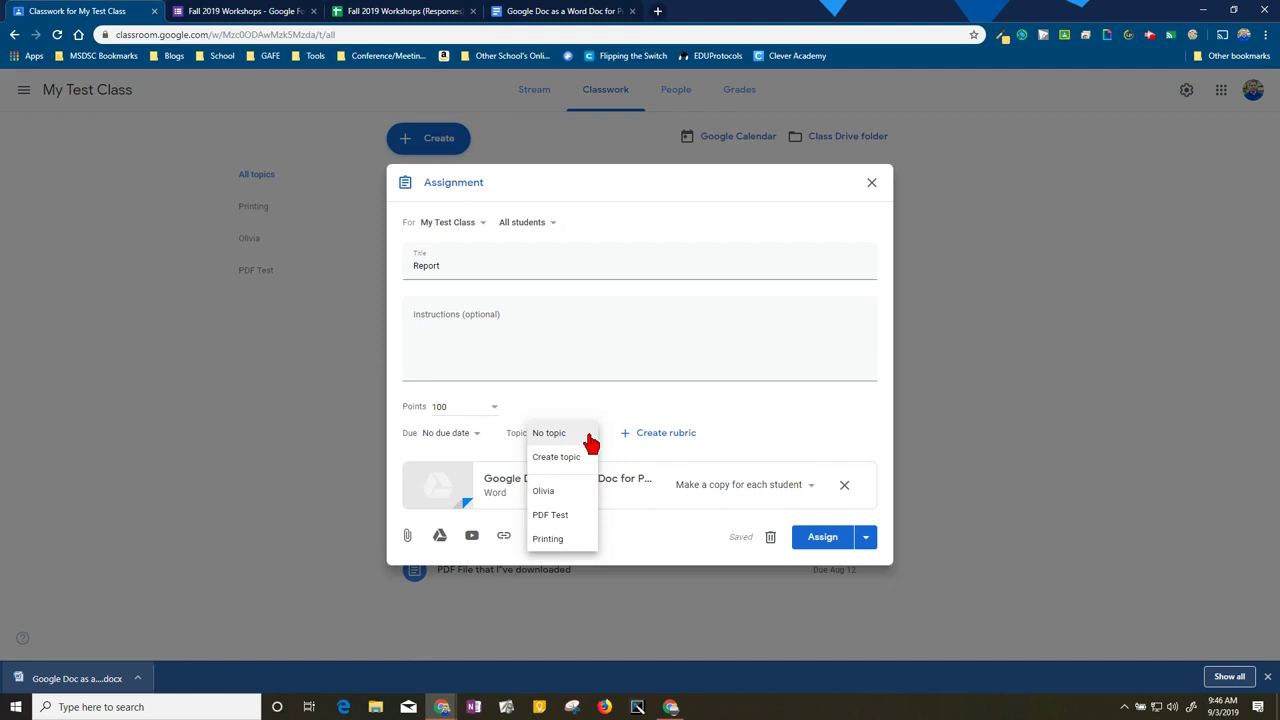
{"action": "left_click", "coordinate": [563, 538]}
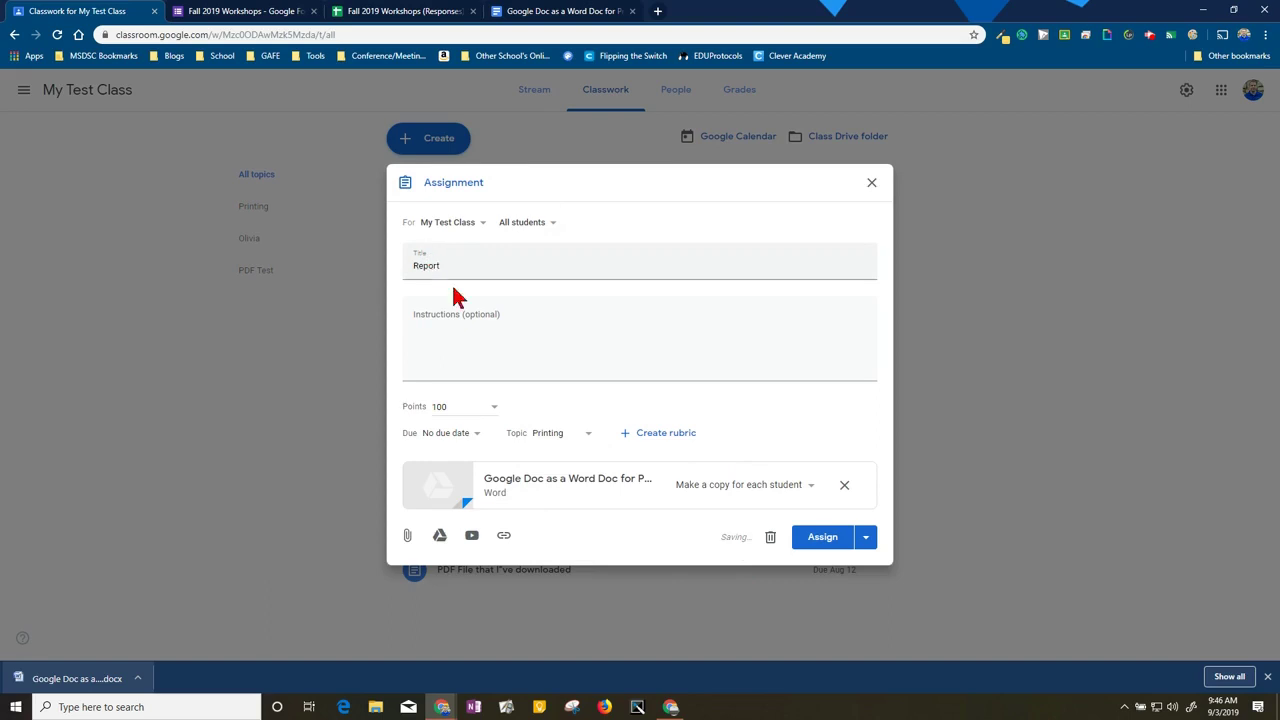
{"action": "left_click", "coordinate": [476, 436]}
{"action": "left_click", "coordinate": [486, 479]}
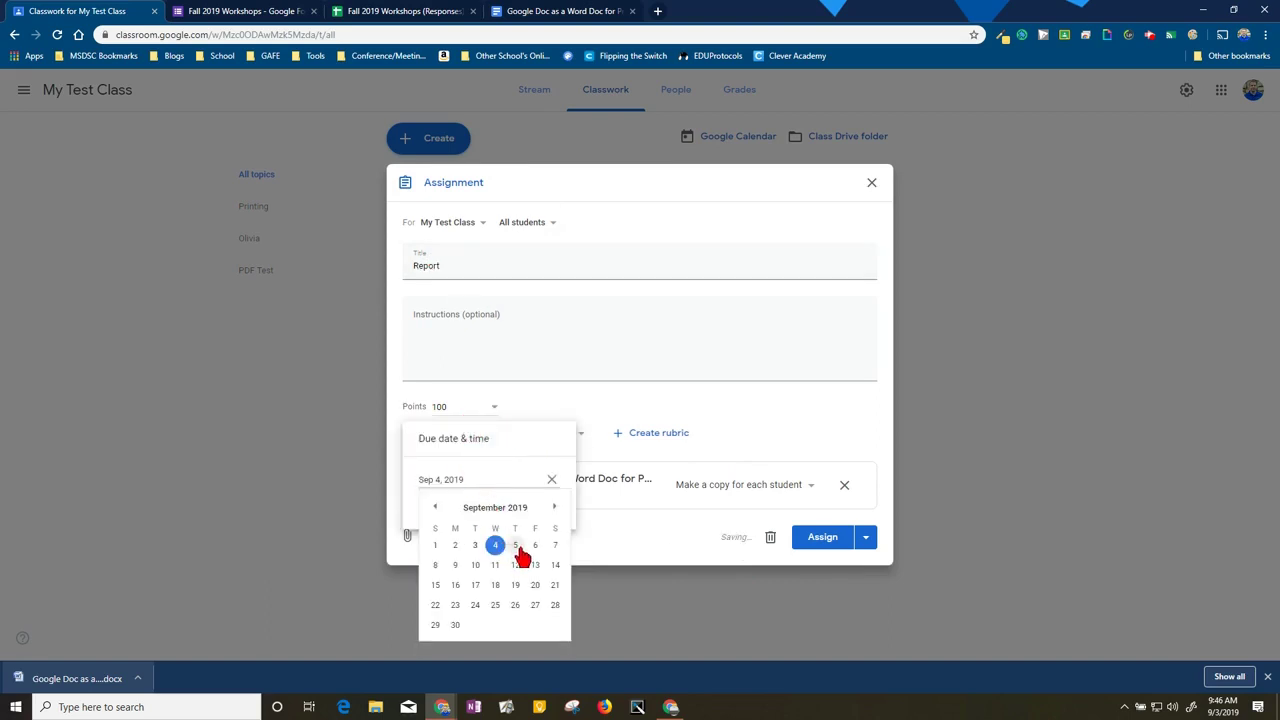
{"action": "left_click", "coordinate": [518, 549]}
{"action": "left_click", "coordinate": [766, 428]}
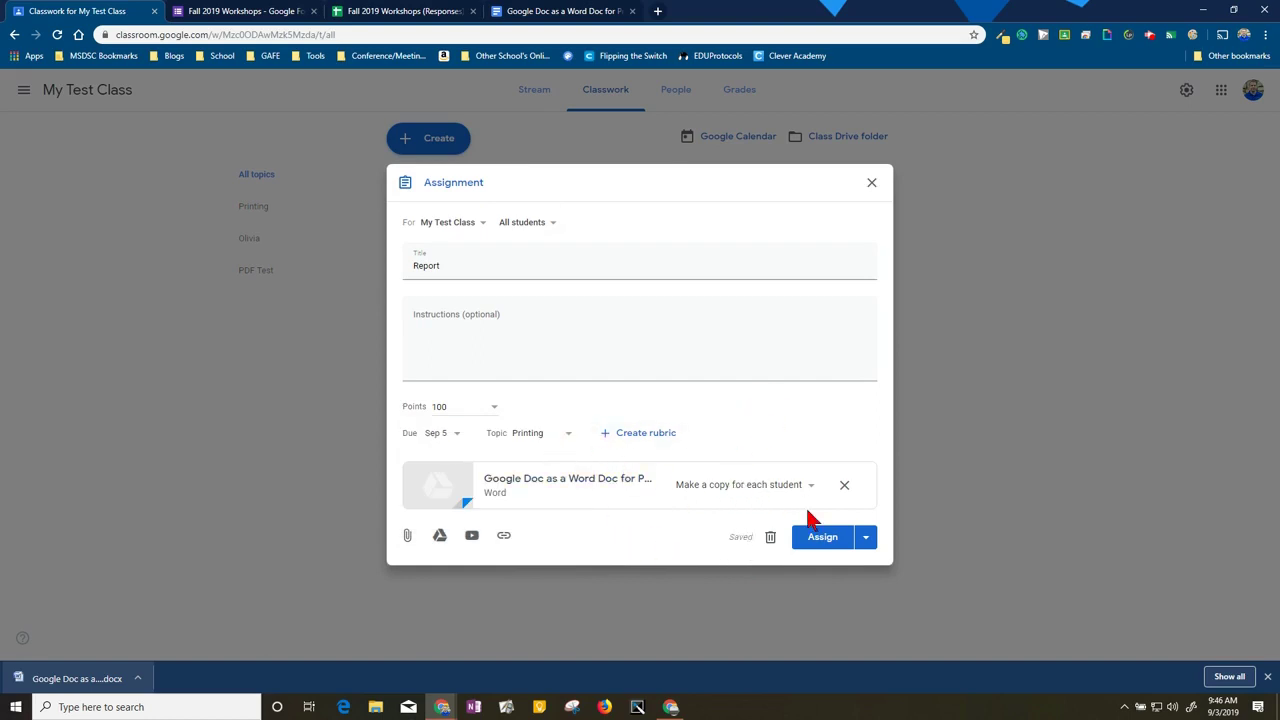
{"action": "left_click", "coordinate": [845, 541]}
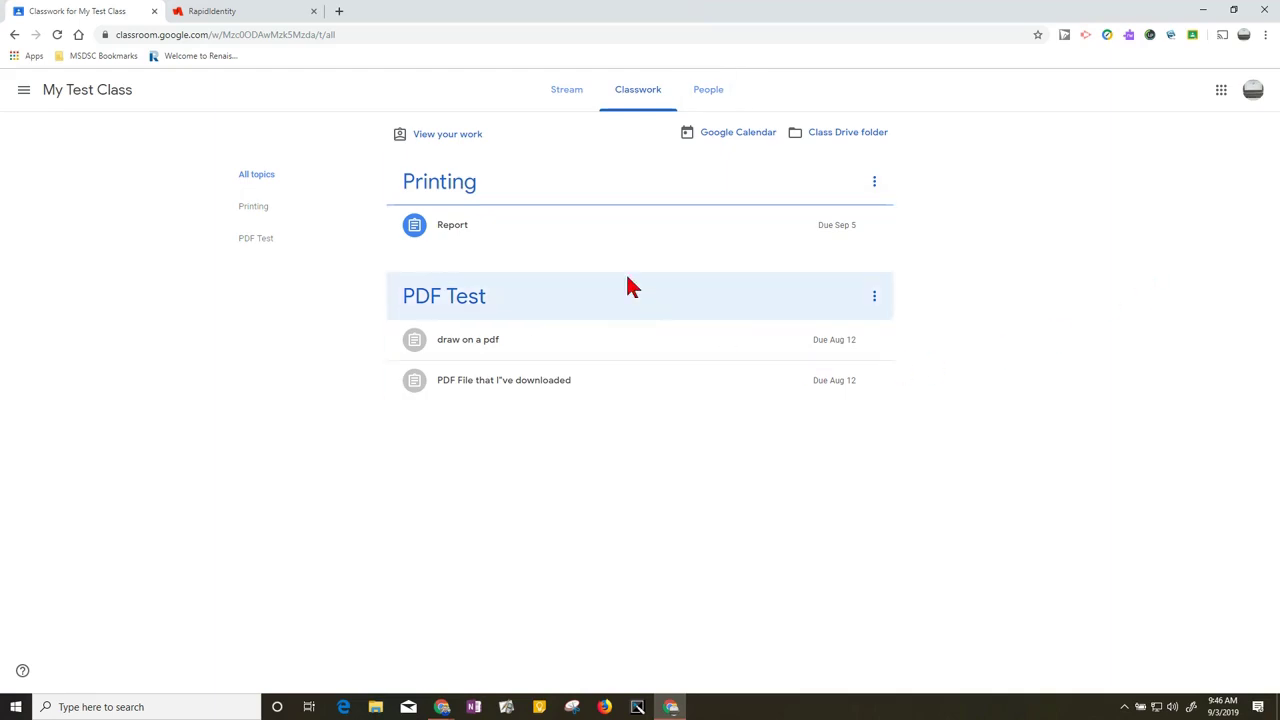
Expand Report on the student's Classwork page and open the attached Word document copy.
{"action": "left_click", "coordinate": [456, 230]}
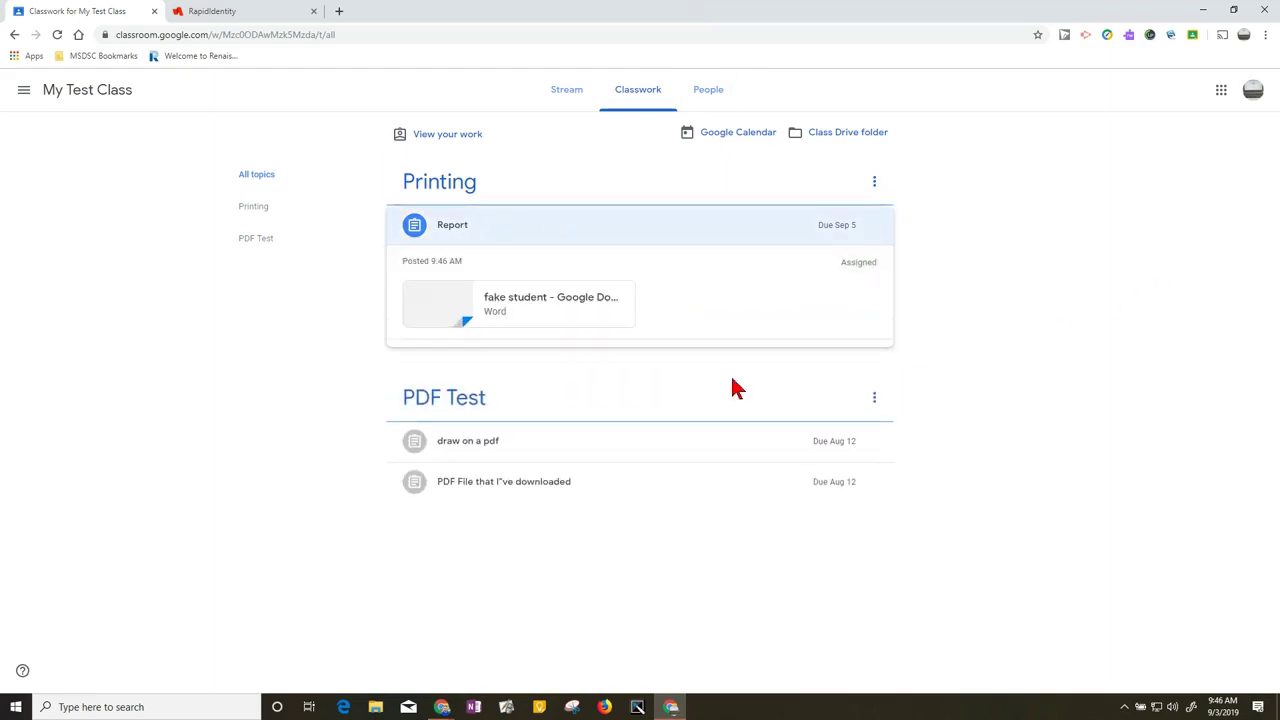
{"action": "left_click", "coordinate": [551, 303]}
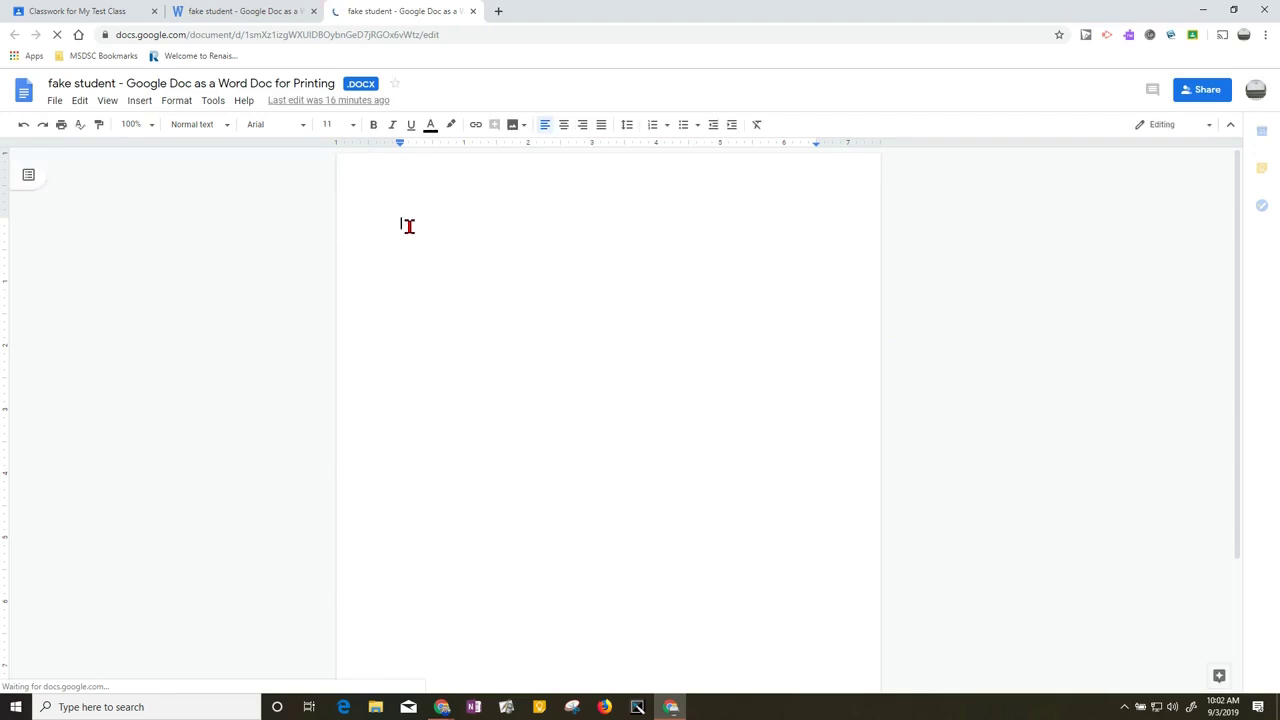
Type 'Here is my report.' into the student's copy of the document.
{"action": "type", "text": "Here is my report."}
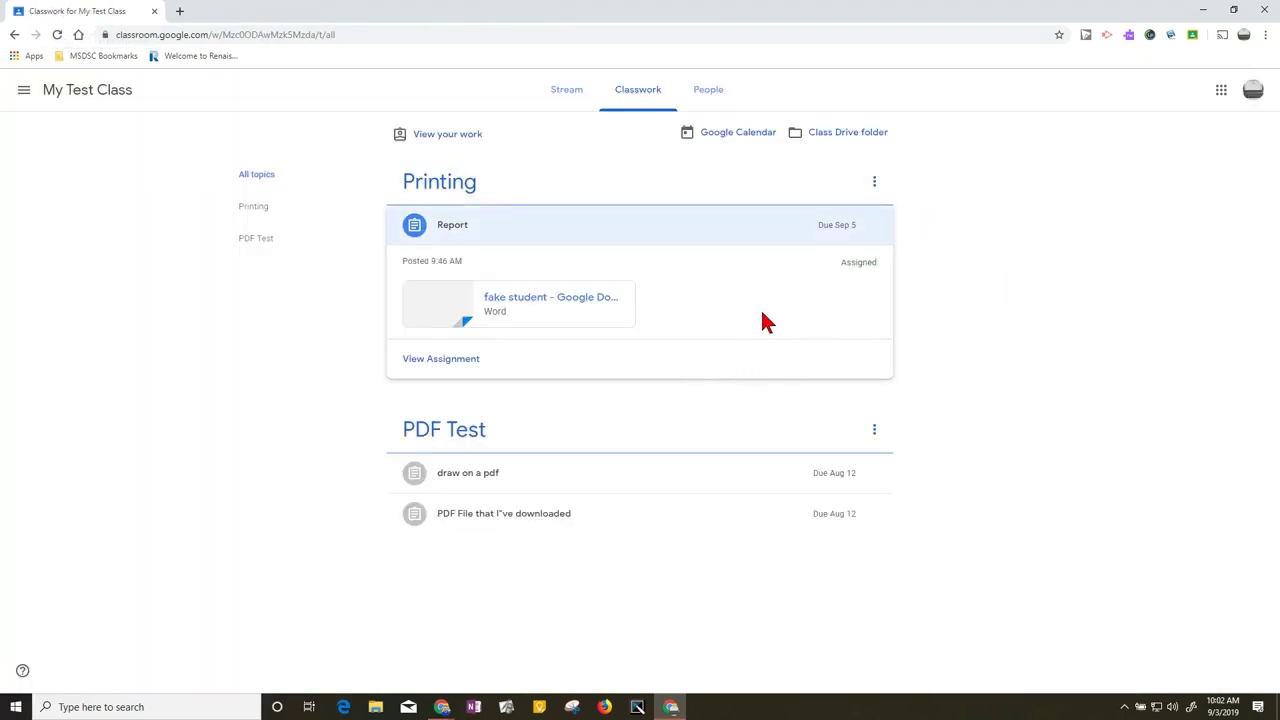
Open the Report assignment details and turn in the student's work, confirming the dialog.
{"action": "left_click", "coordinate": [458, 370]}
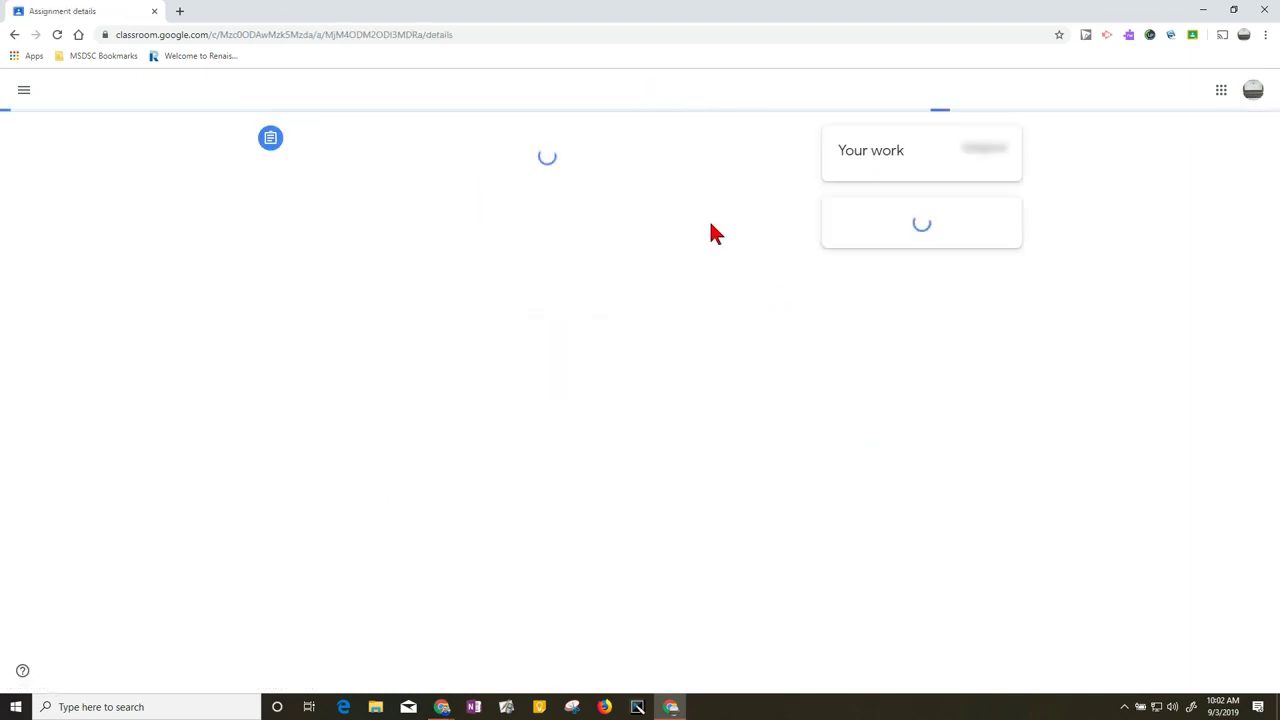
{"action": "left_click", "coordinate": [945, 268]}
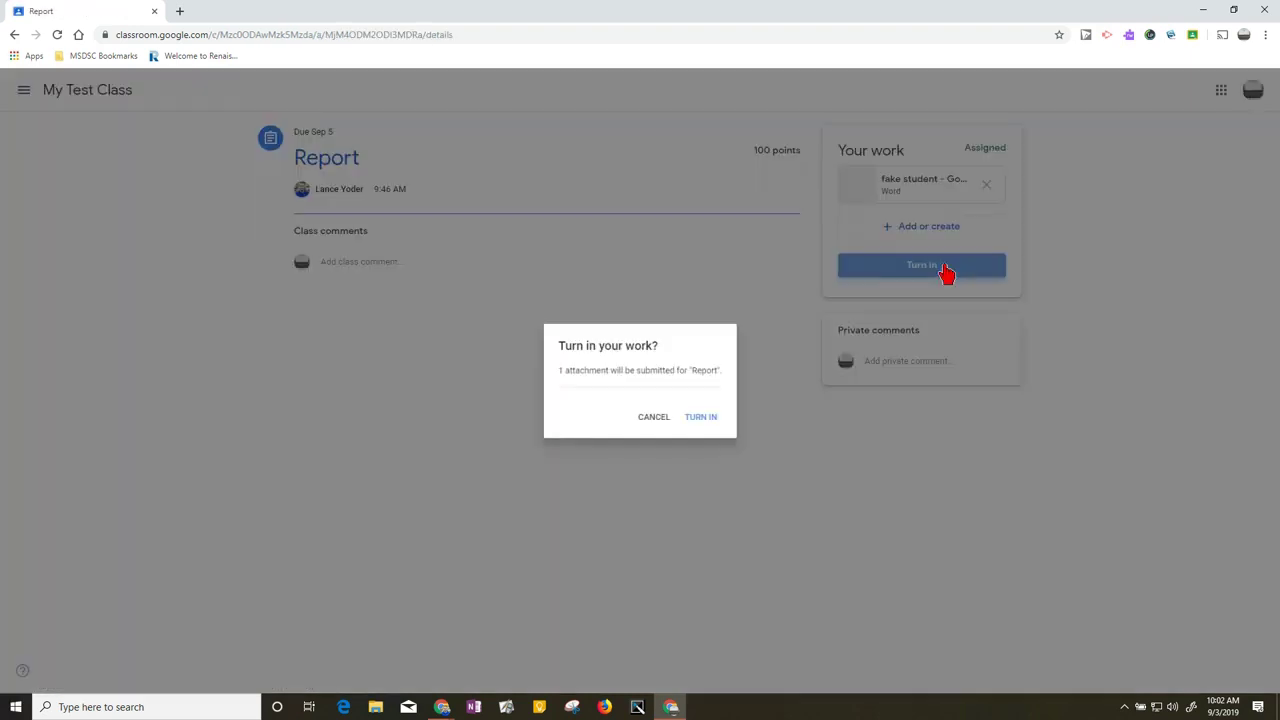
{"action": "left_click", "coordinate": [752, 430]}
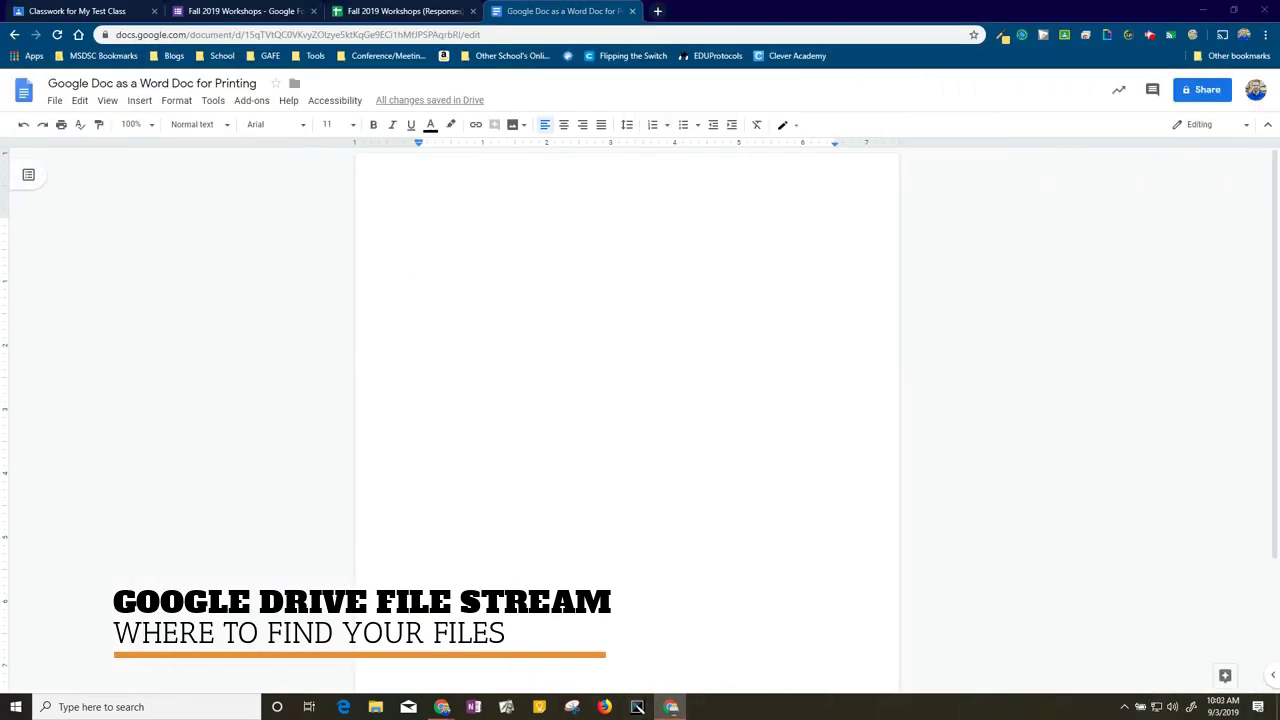
Expand Report on Classwork to see 1 turned in, then check Drive File Stream's sync status.
{"action": "left_click", "coordinate": [80, 11]}
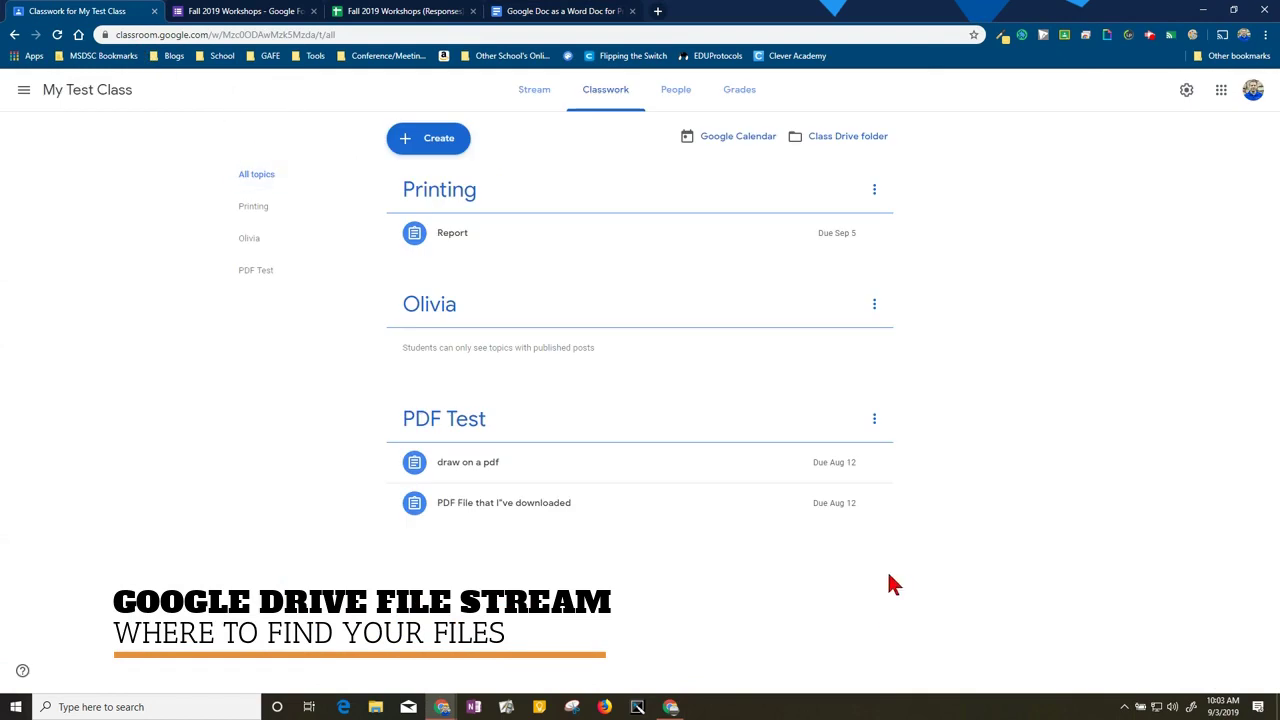
{"action": "left_click", "coordinate": [475, 227]}
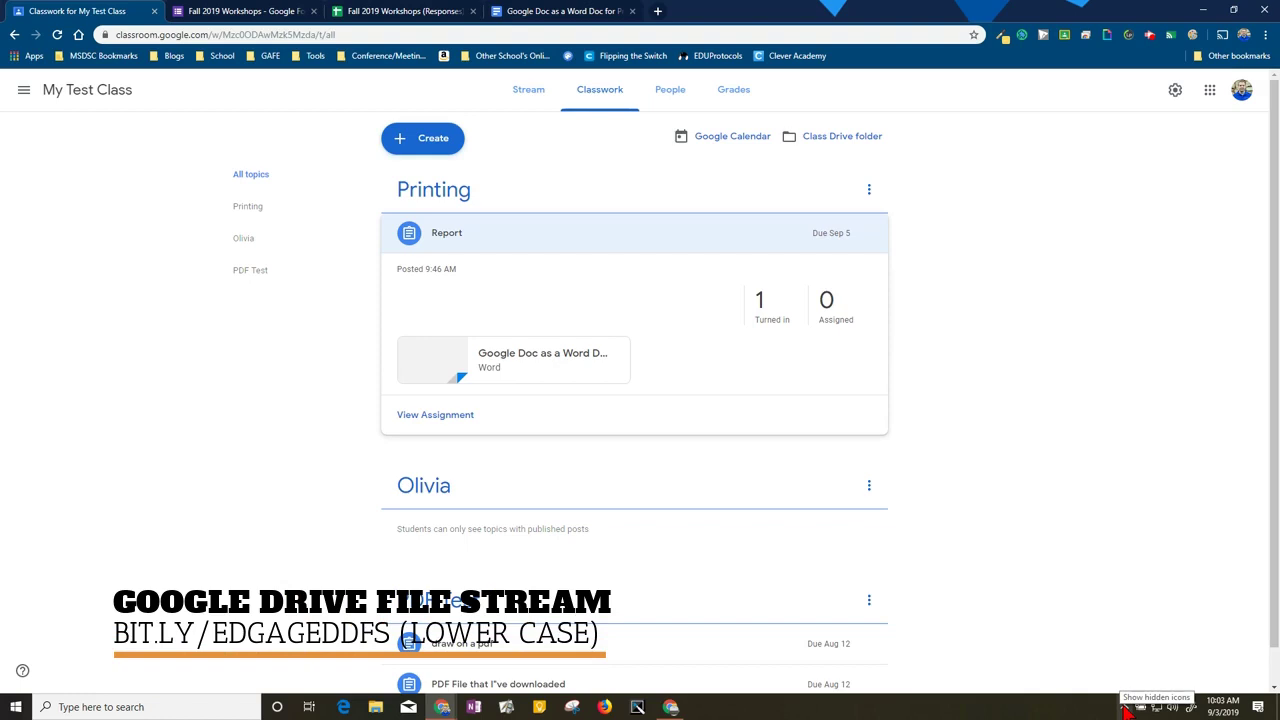
{"action": "left_click", "coordinate": [1126, 709]}
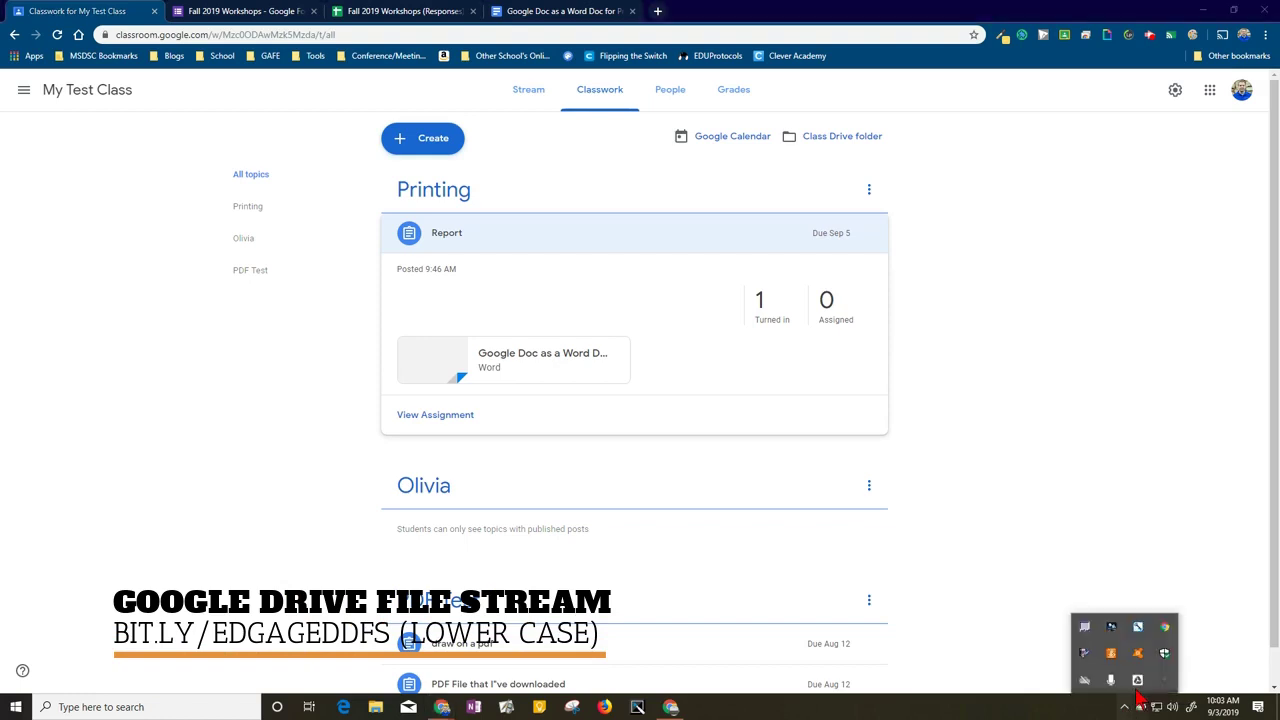
{"action": "left_click", "coordinate": [1138, 681]}
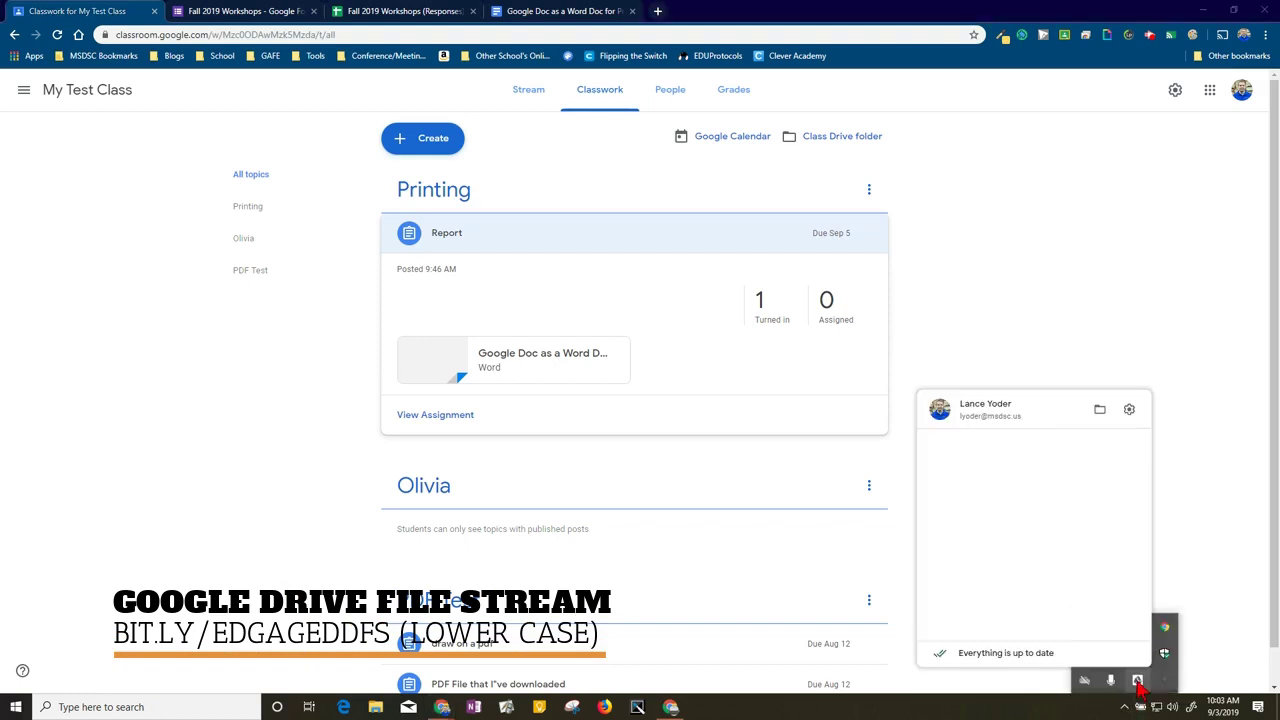
Browse Drive File Stream to My Drive > Classroom > My Test Class > Report and select the student's file.
{"action": "left_click", "coordinate": [1100, 412]}
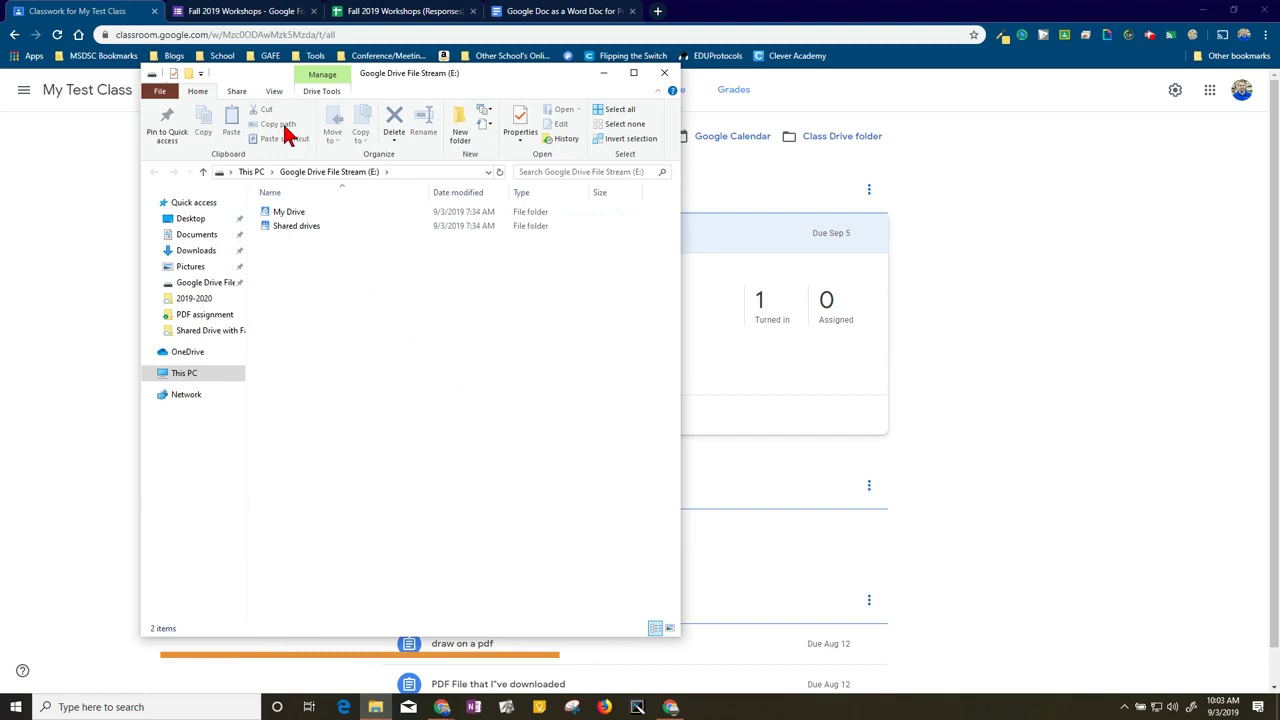
{"action": "double_click", "coordinate": [286, 213]}
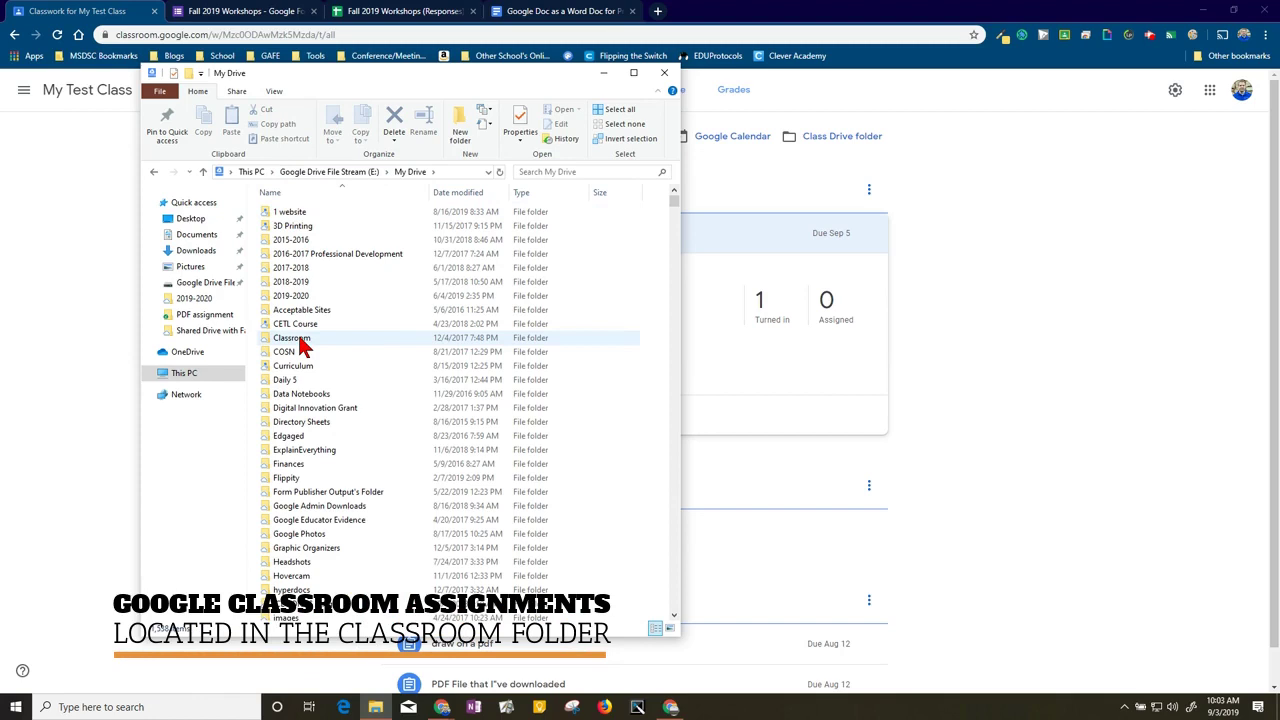
{"action": "double_click", "coordinate": [299, 340]}
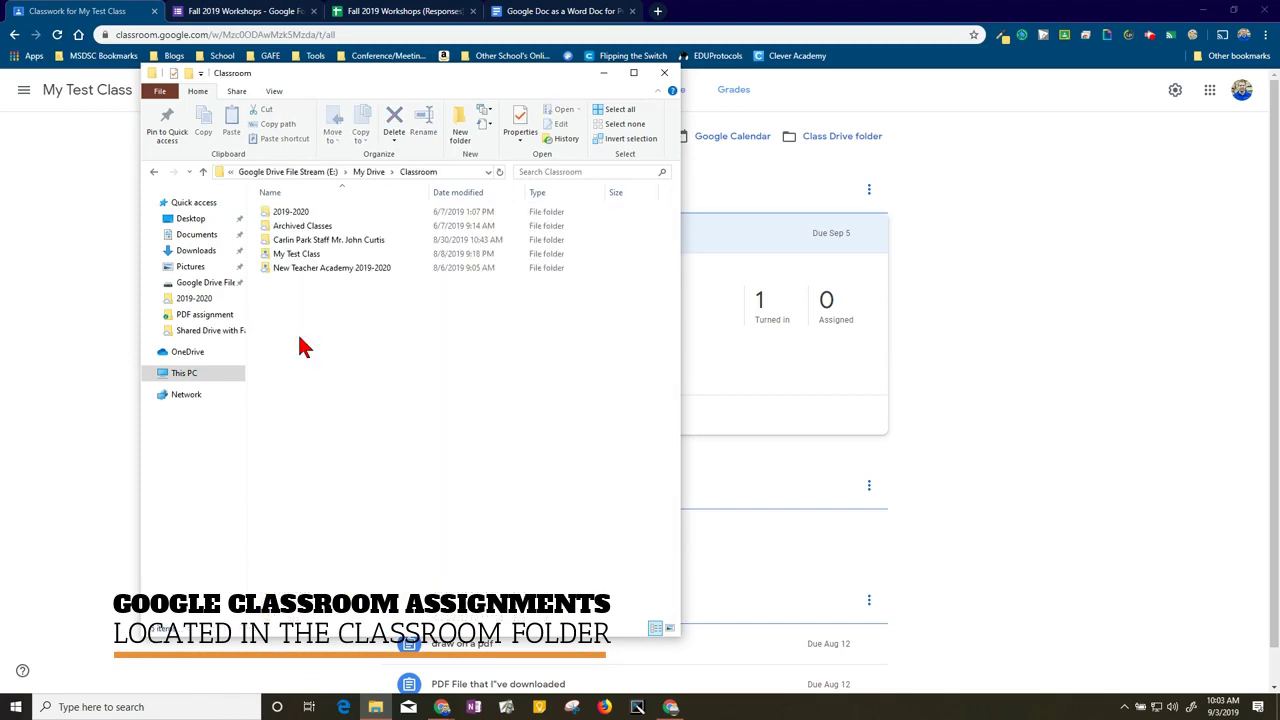
{"action": "left_click", "coordinate": [278, 254]}
{"action": "double_click", "coordinate": [281, 258]}
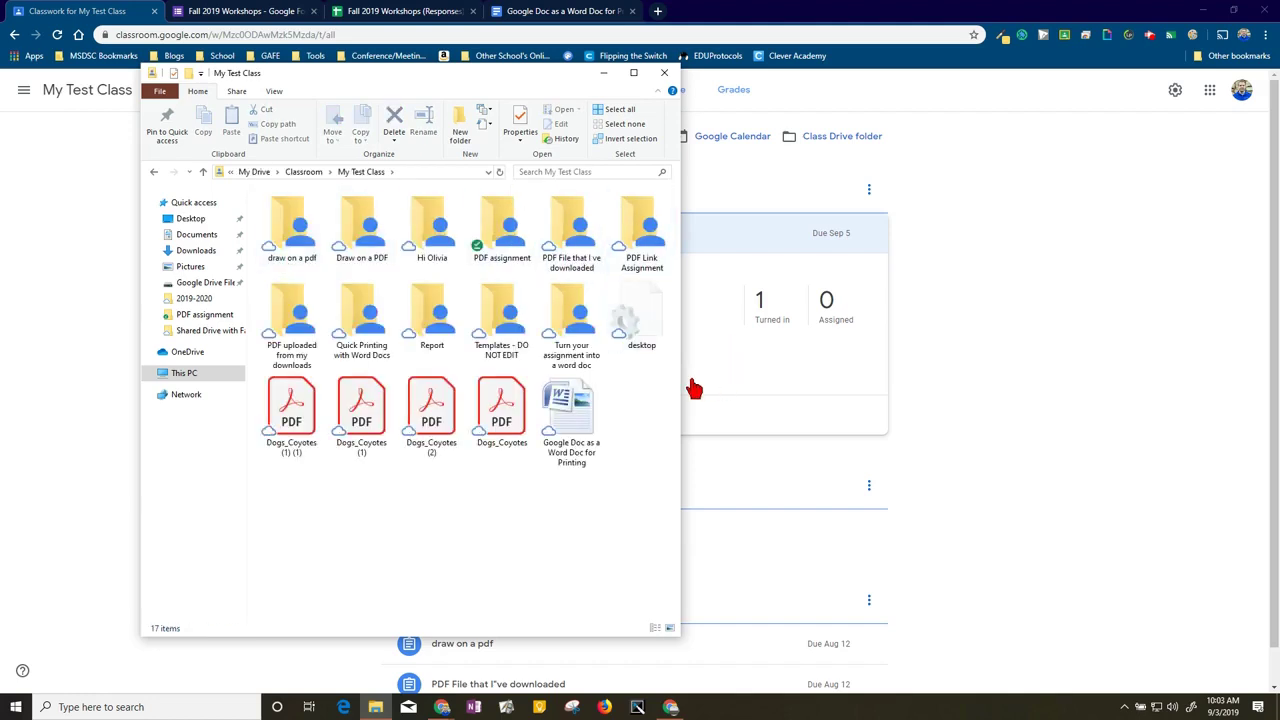
{"action": "double_click", "coordinate": [435, 320]}
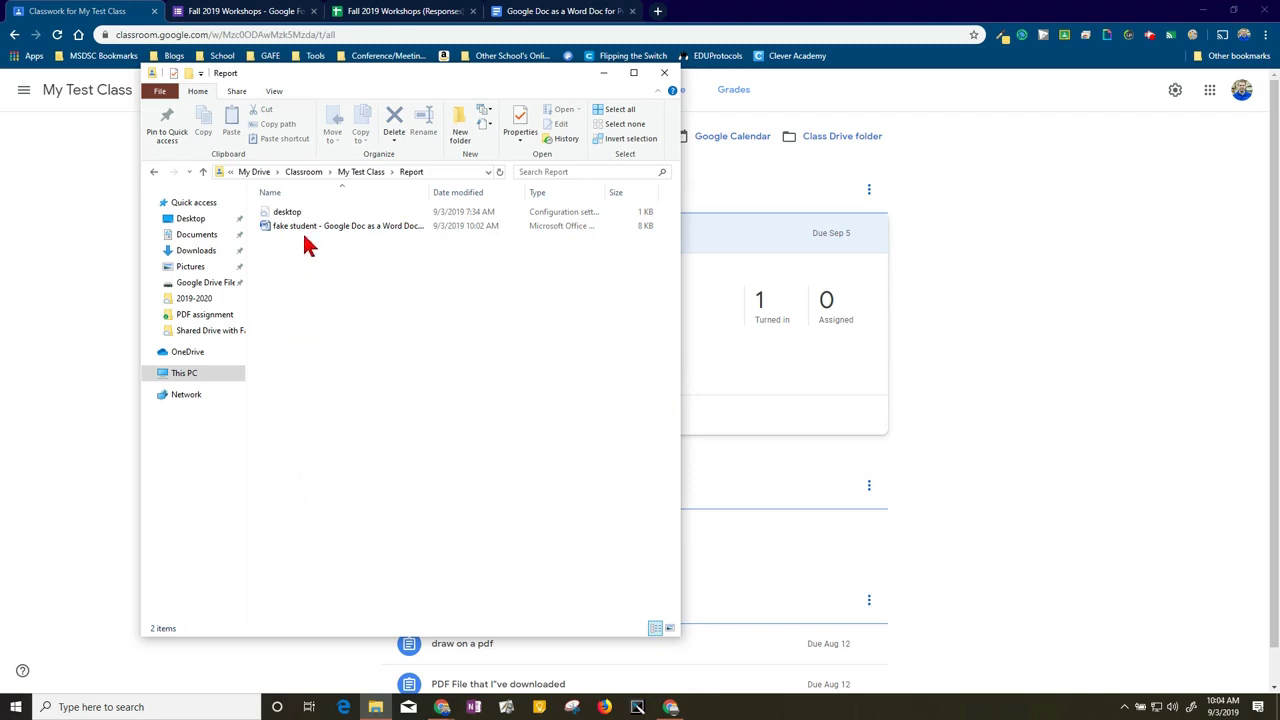
{"action": "left_click", "coordinate": [308, 233]}
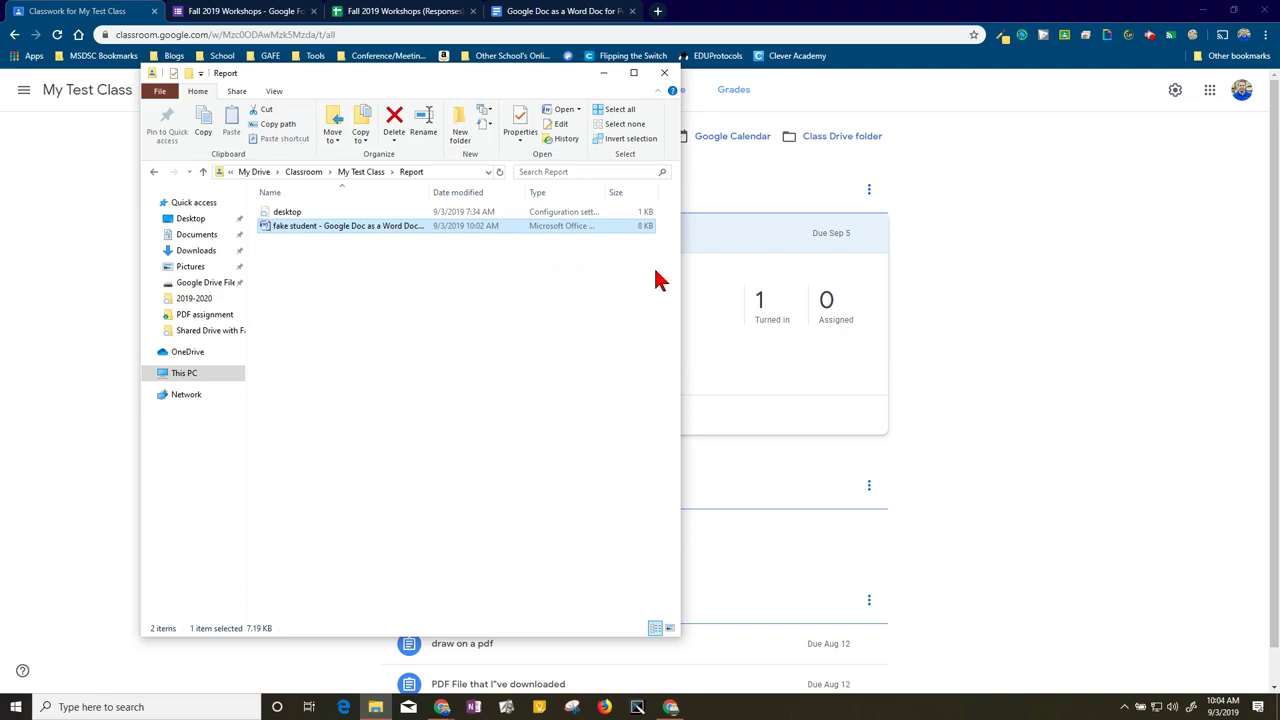
{"action": "left_click", "coordinate": [617, 116]}
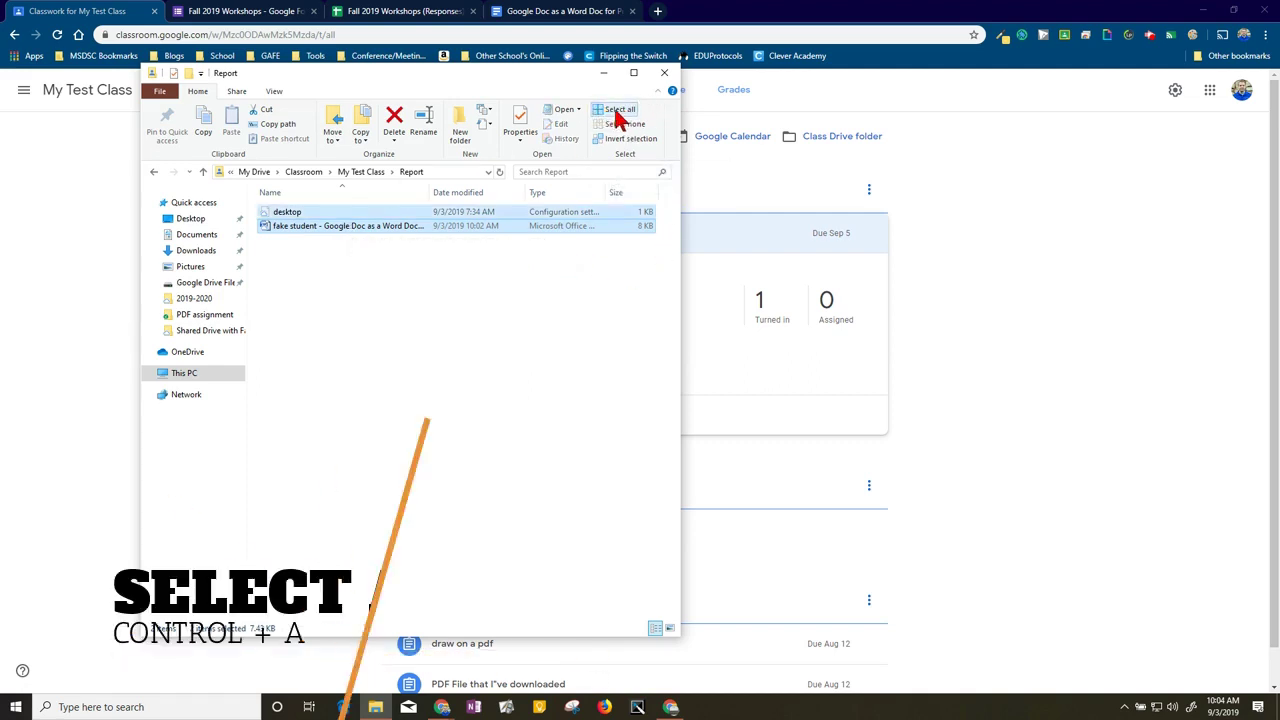
{"action": "left_click", "coordinate": [360, 228]}
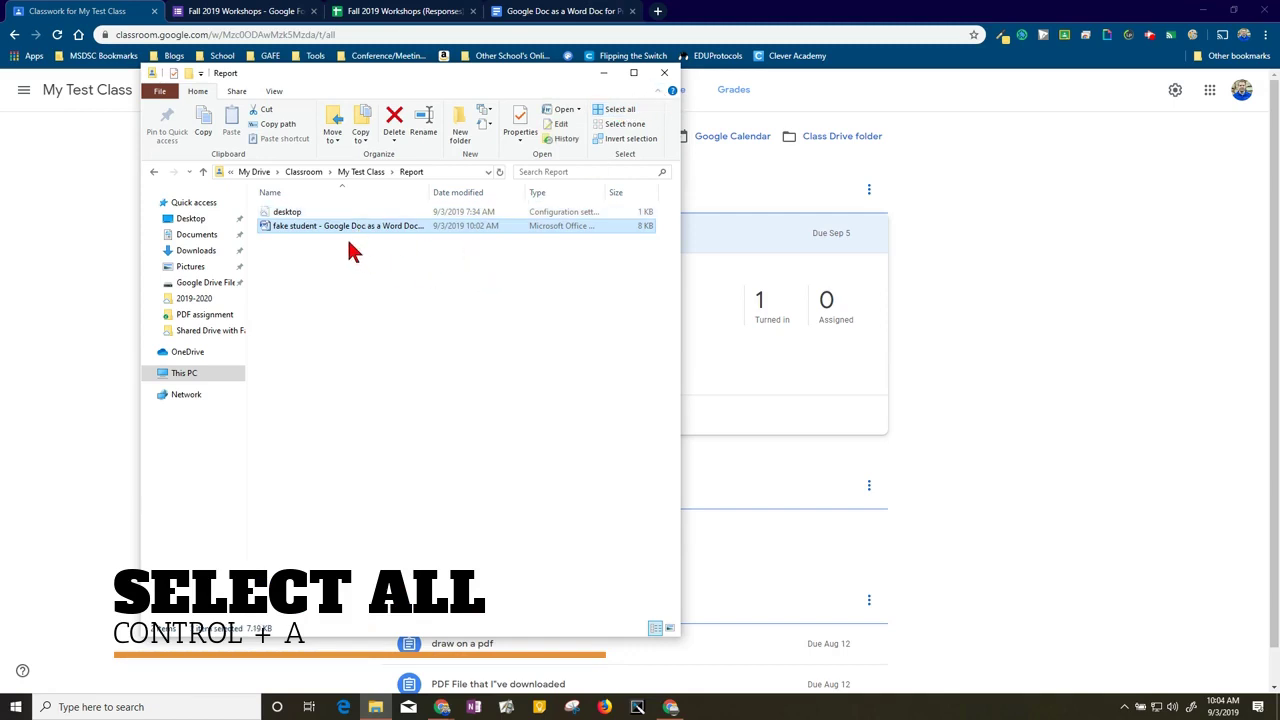
{"action": "key", "text": "ctrl+a"}
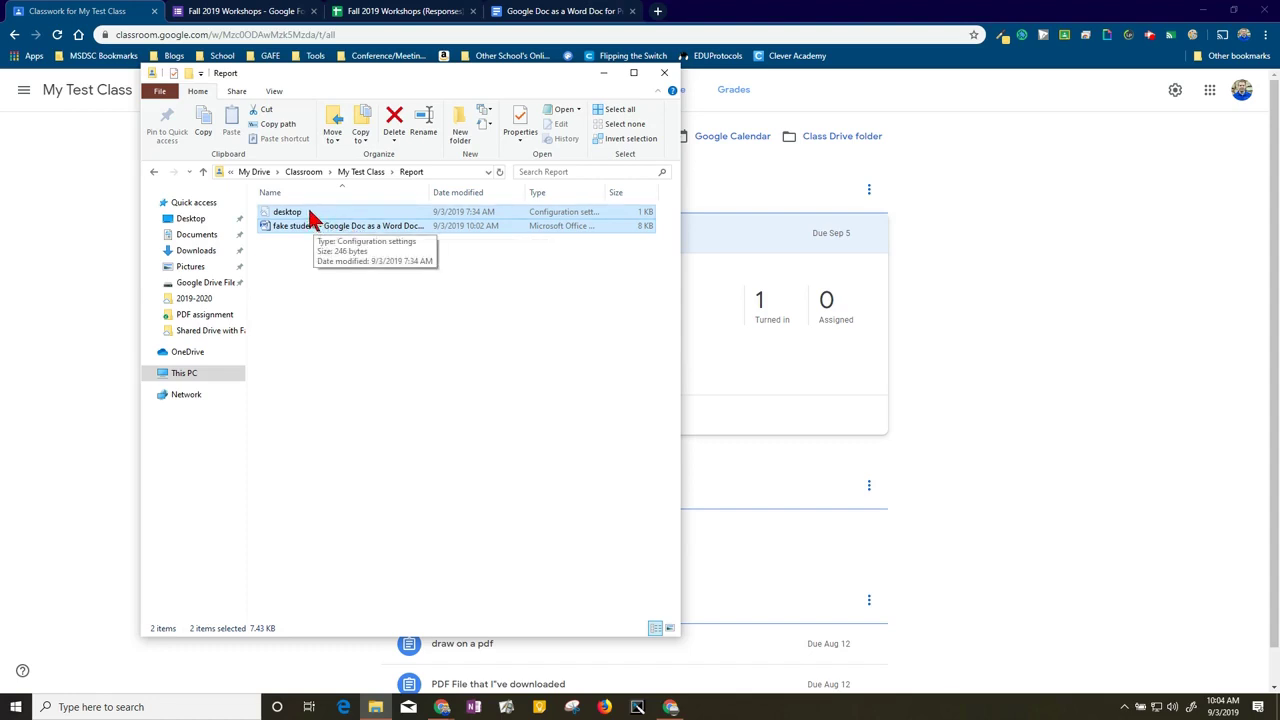
{"action": "left_click", "coordinate": [390, 217], "text": "ctrl"}
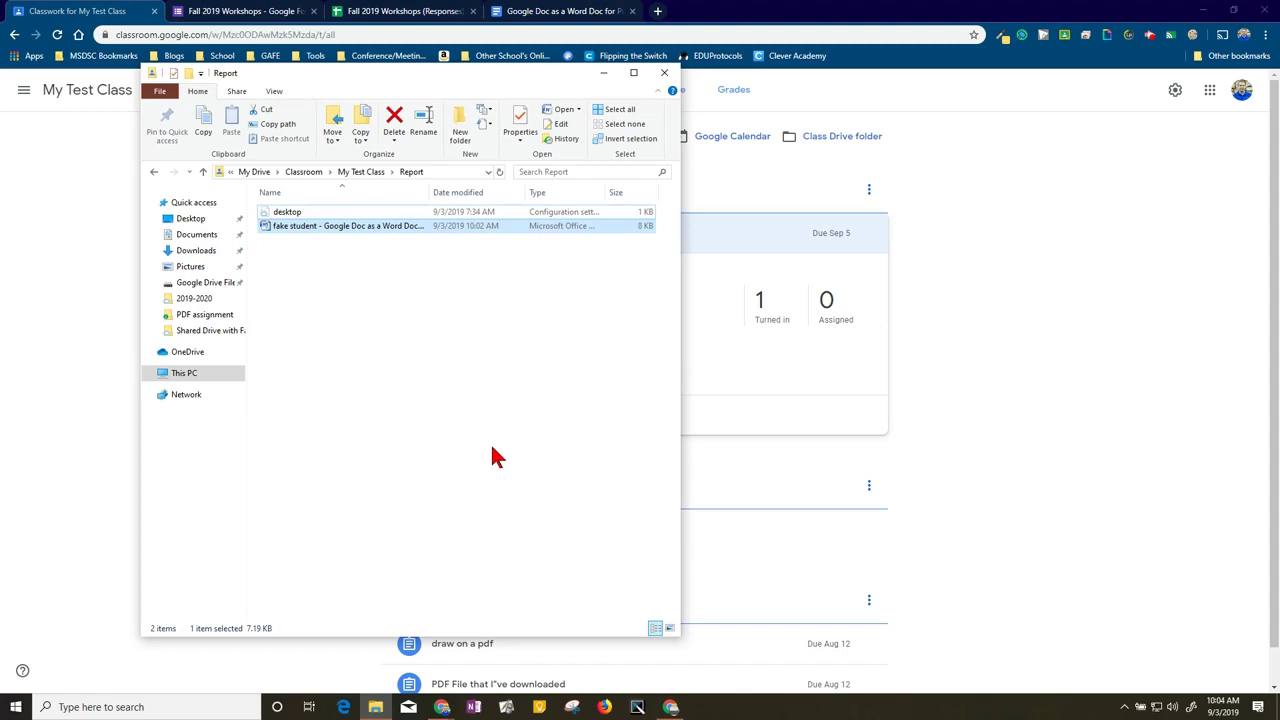
Send the student's submitted Word document to the printer from its context menu.
{"action": "right_click", "coordinate": [329, 229]}
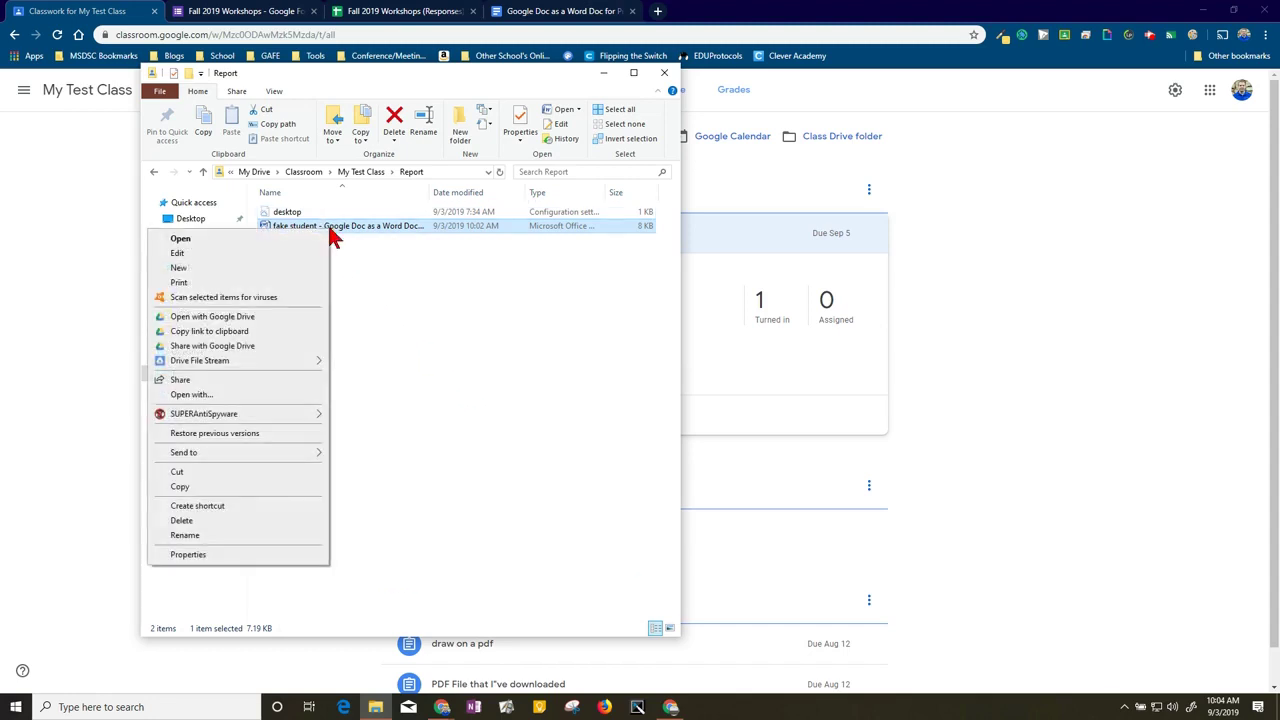
{"action": "left_click", "coordinate": [189, 282]}
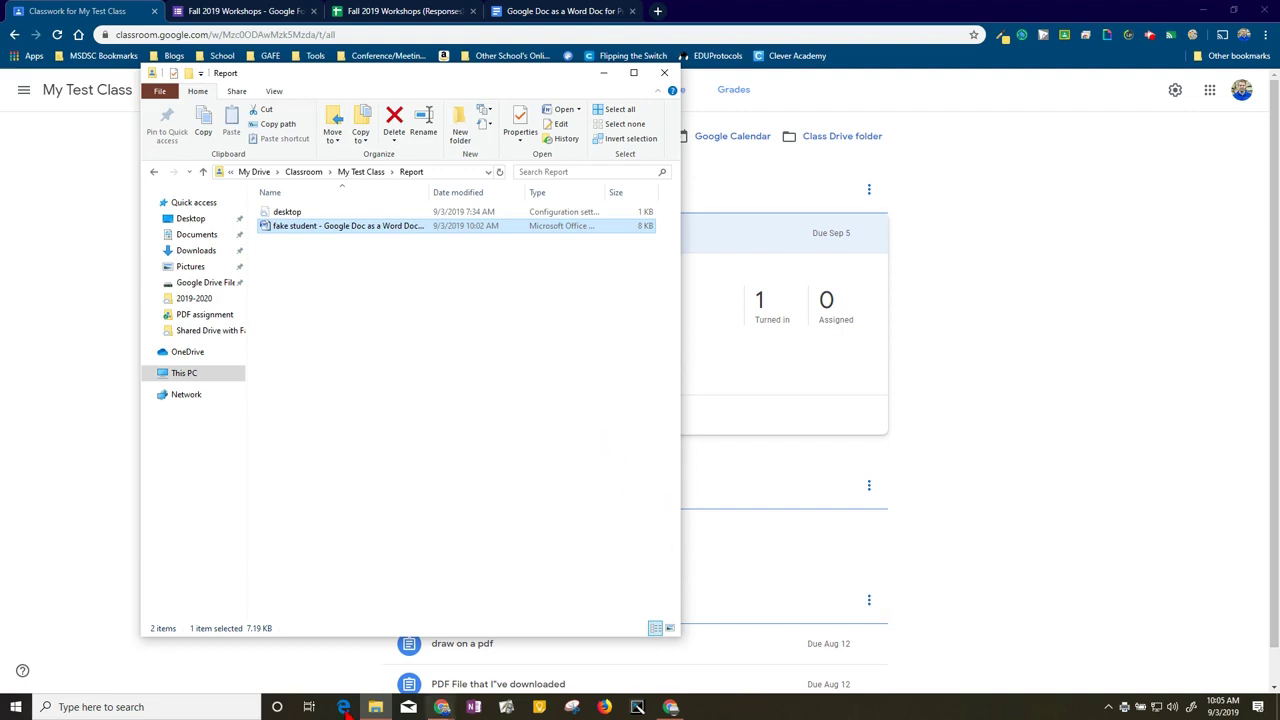
Confirm iR-ADV C5255 is the default printer in Printers & scanners, then close Settings.
{"action": "left_click", "coordinate": [205, 707]}
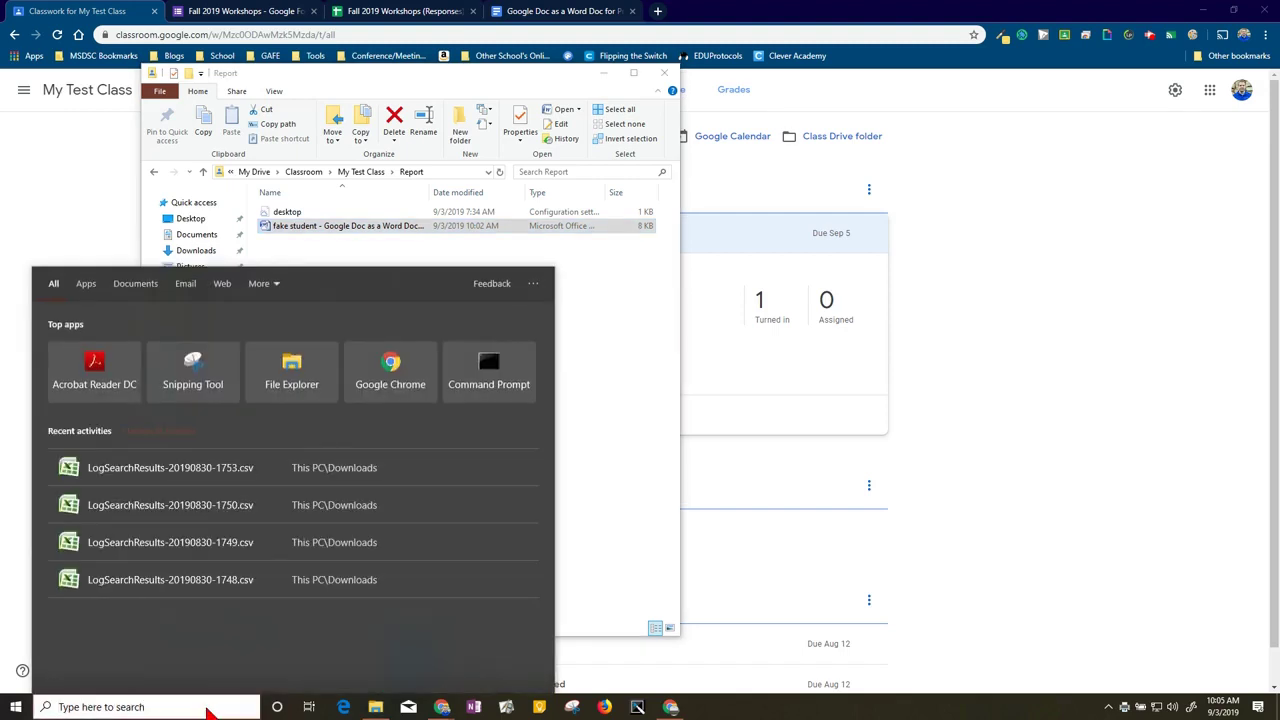
{"action": "type", "text": "default print"}
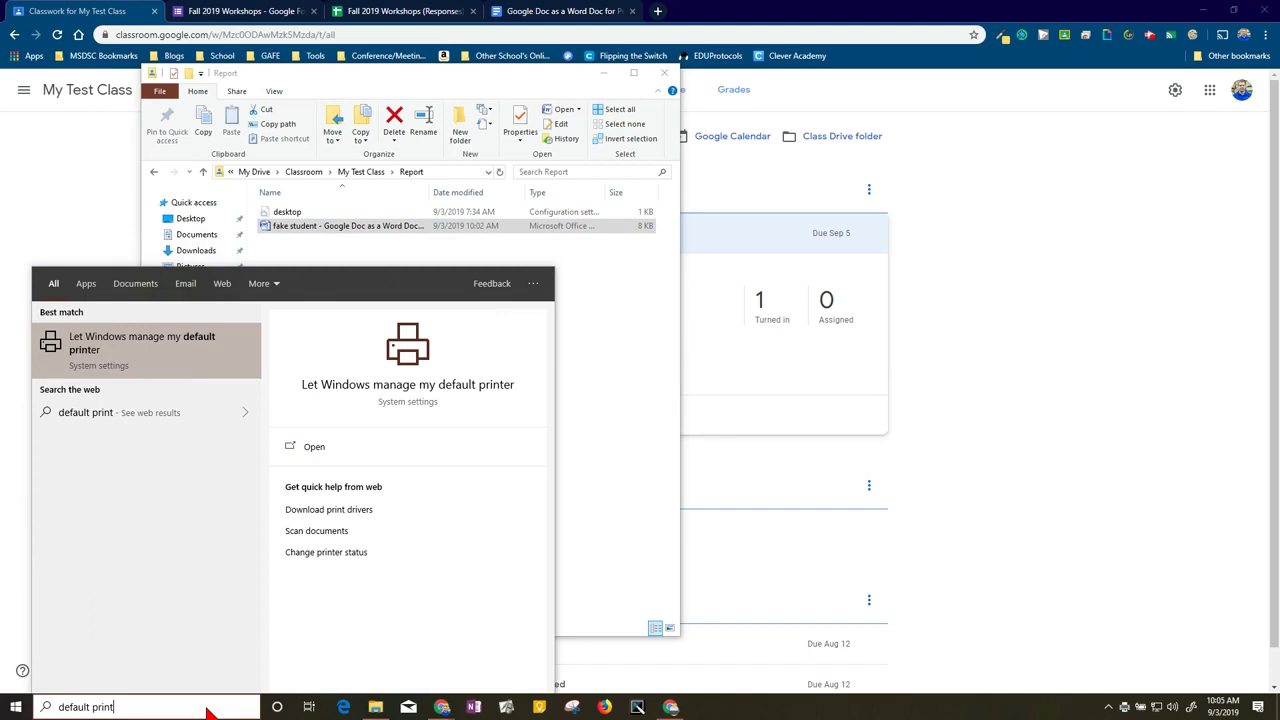
{"action": "left_click", "coordinate": [166, 340]}
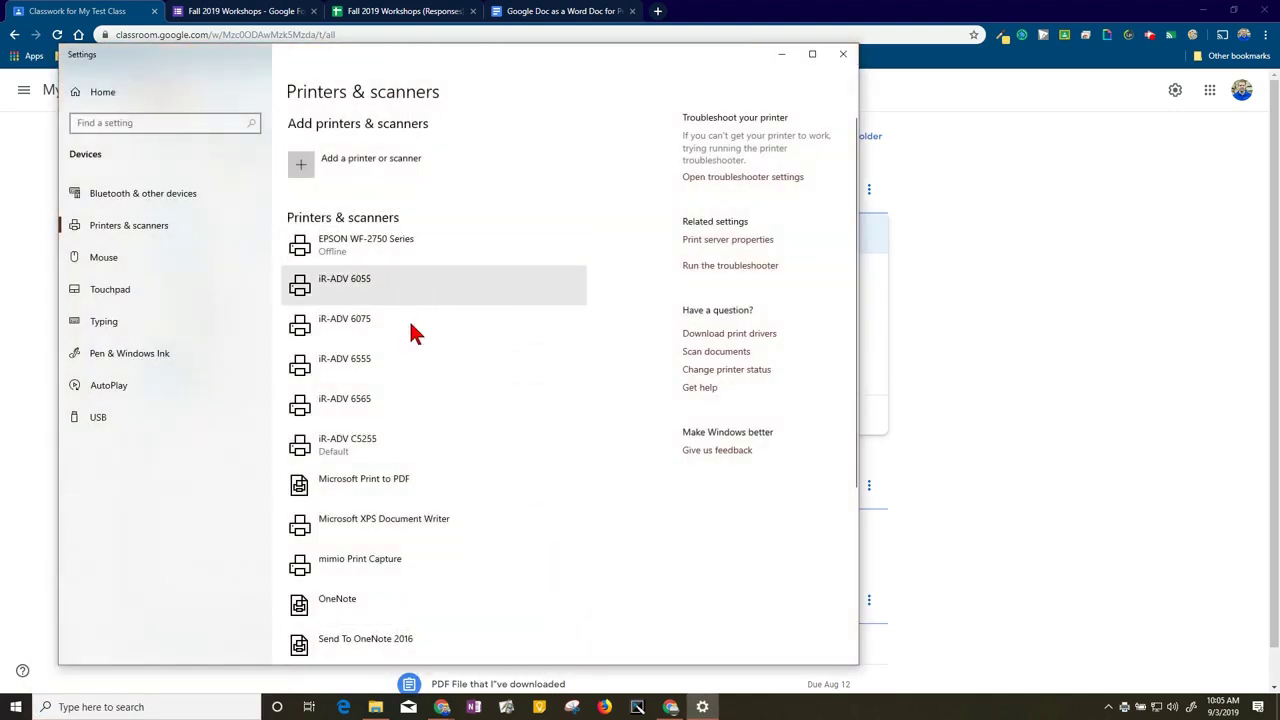
{"action": "left_click", "coordinate": [338, 452]}
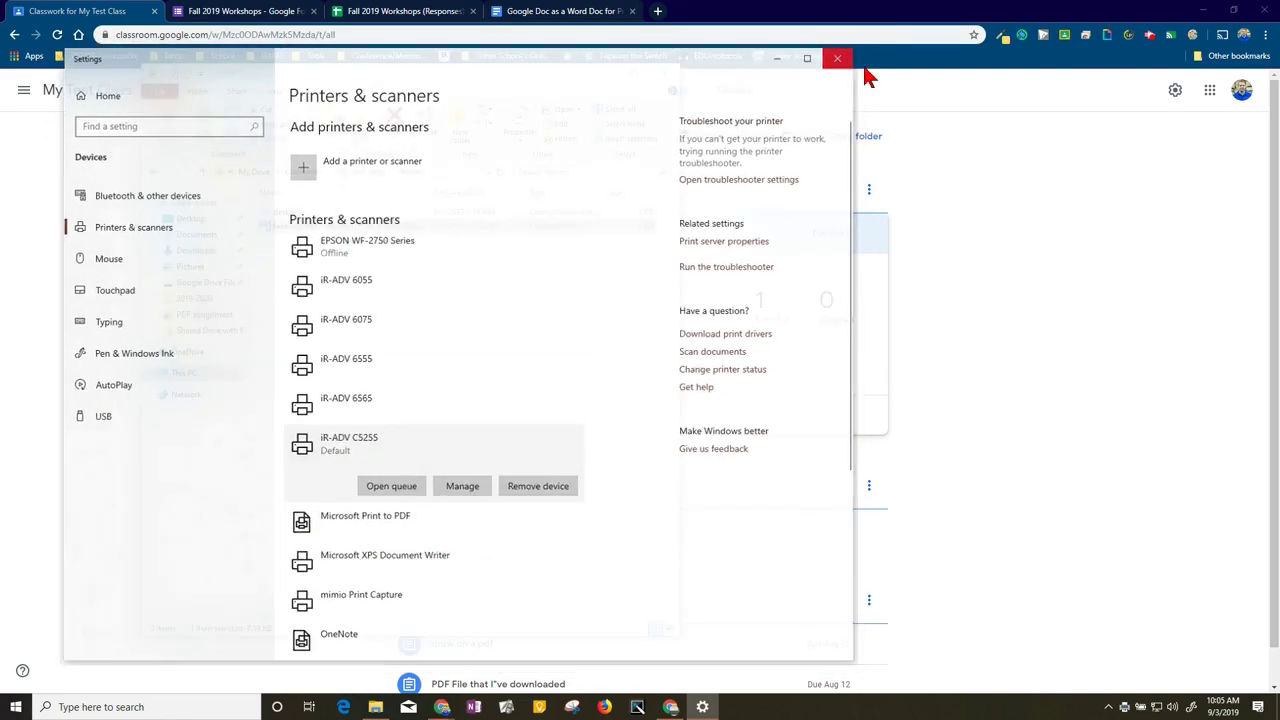
{"action": "left_click", "coordinate": [843, 54]}
Close File Explorer and dismiss the system tray flyout to reveal the Report assignment's Classwork page.
{"action": "left_click", "coordinate": [664, 72]}
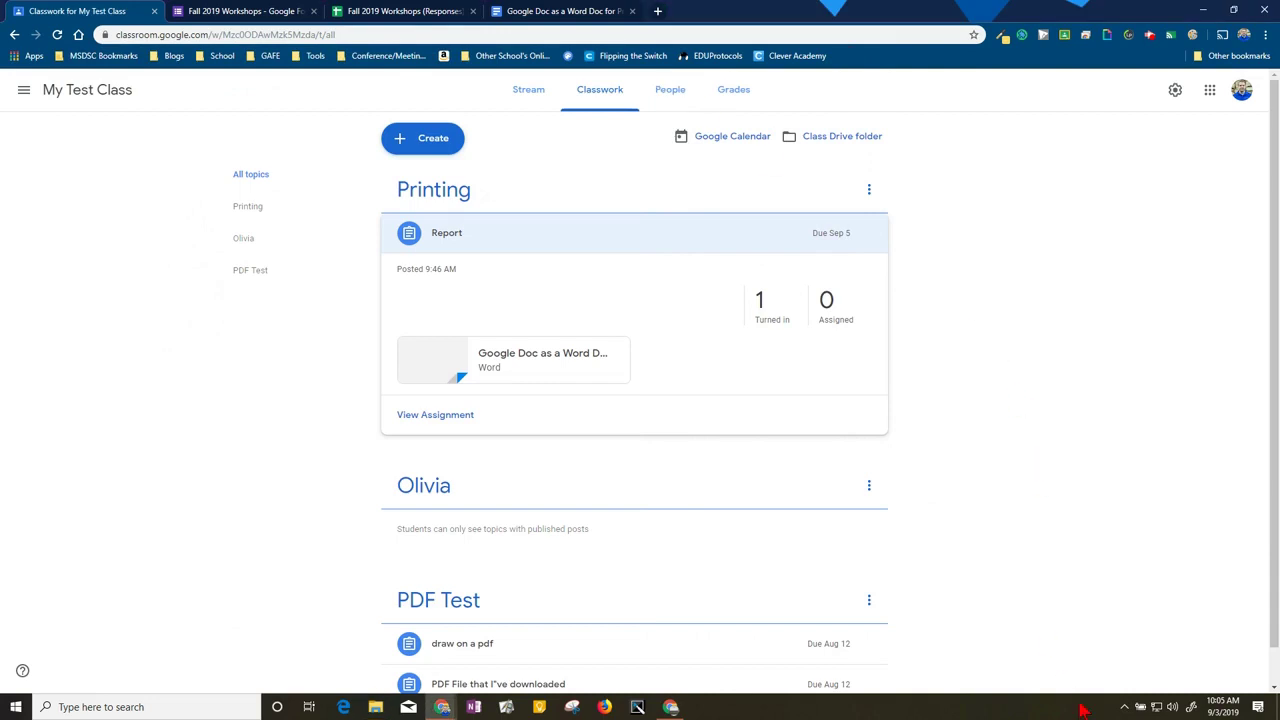
{"action": "left_click", "coordinate": [1124, 707]}
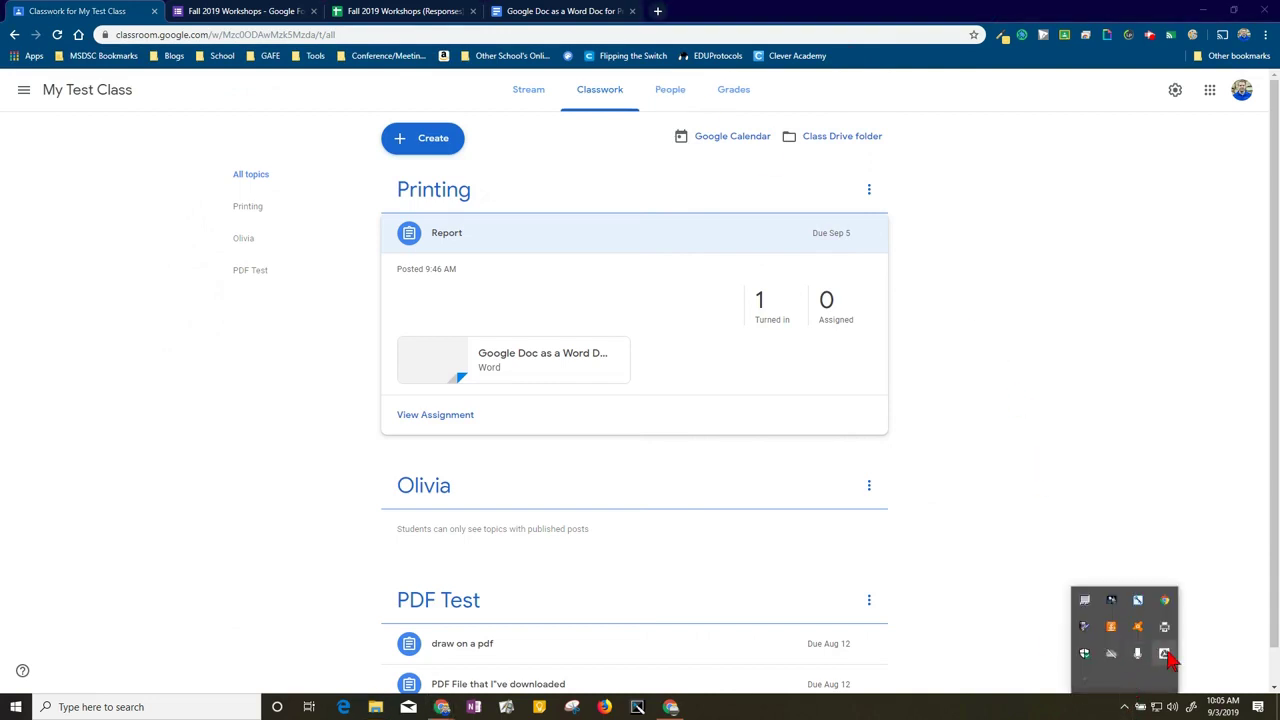
{"action": "left_click", "coordinate": [1047, 447]}
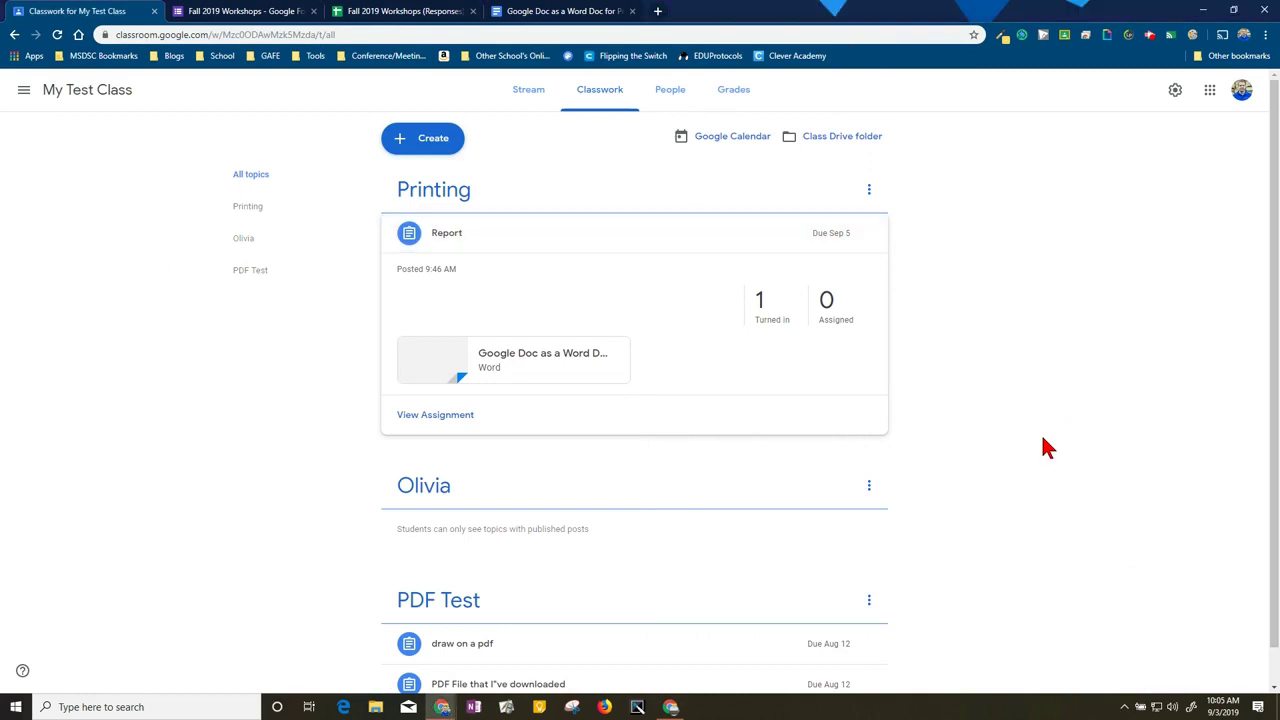